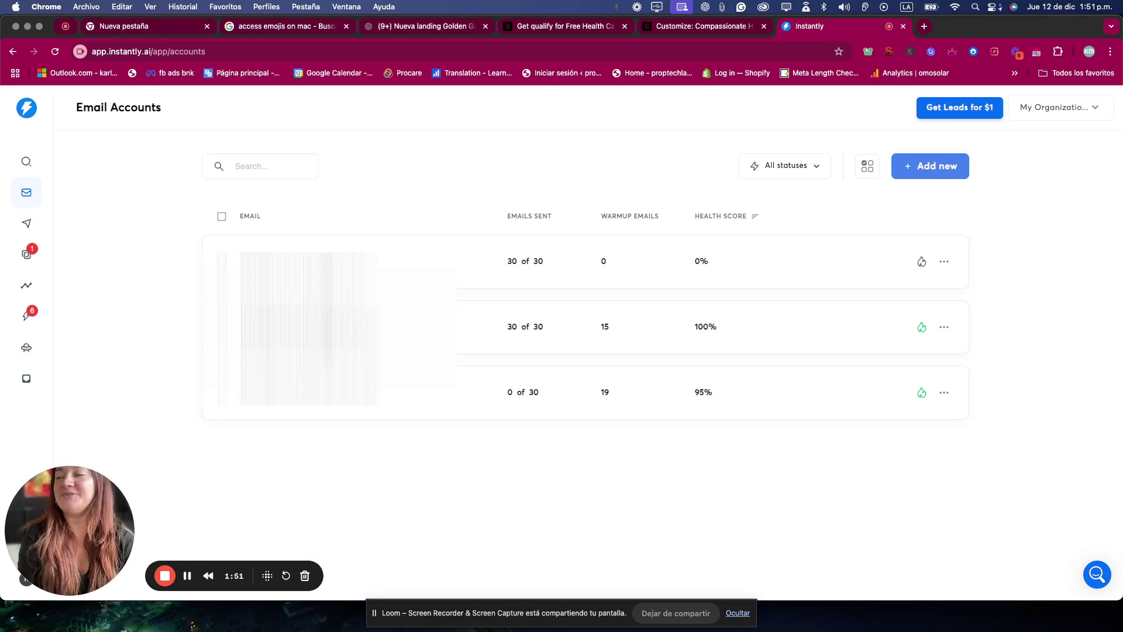
Open the Connect Account page and review the pre-warmed, done-for-you and existing-account options
click(917, 168)
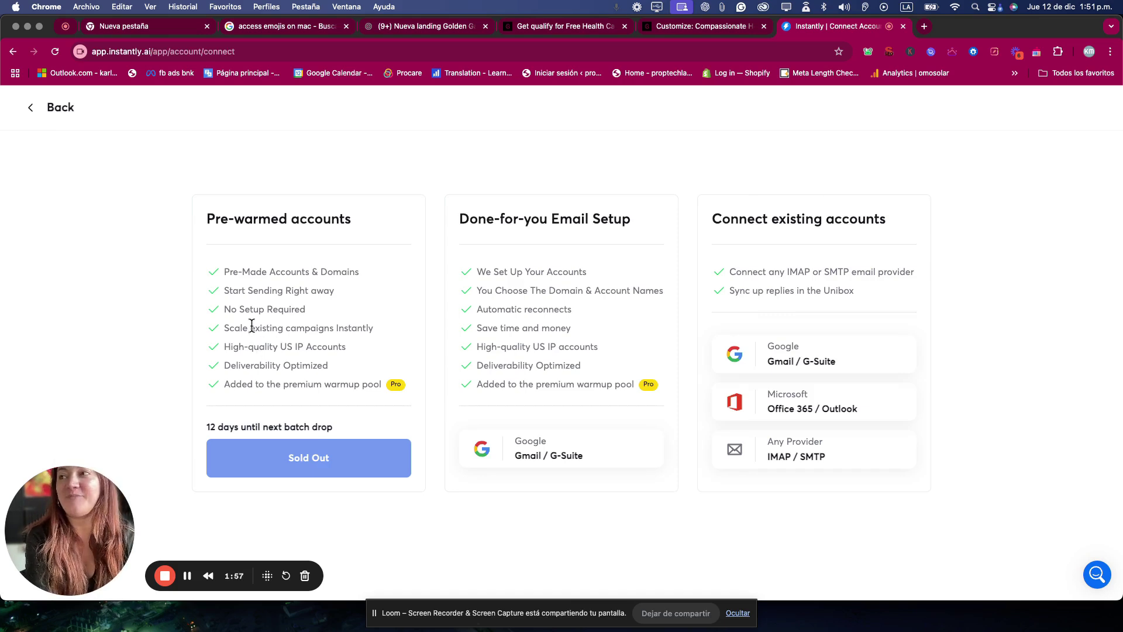
drag(346, 217, 238, 211)
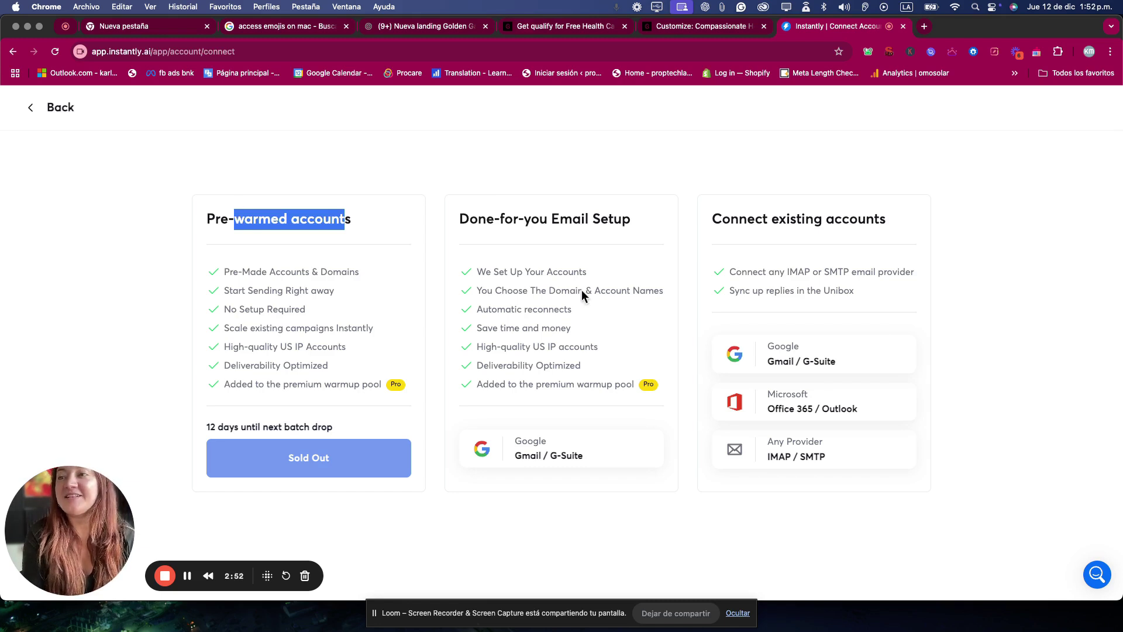
click(565, 291)
drag(540, 271, 593, 352)
click(593, 352)
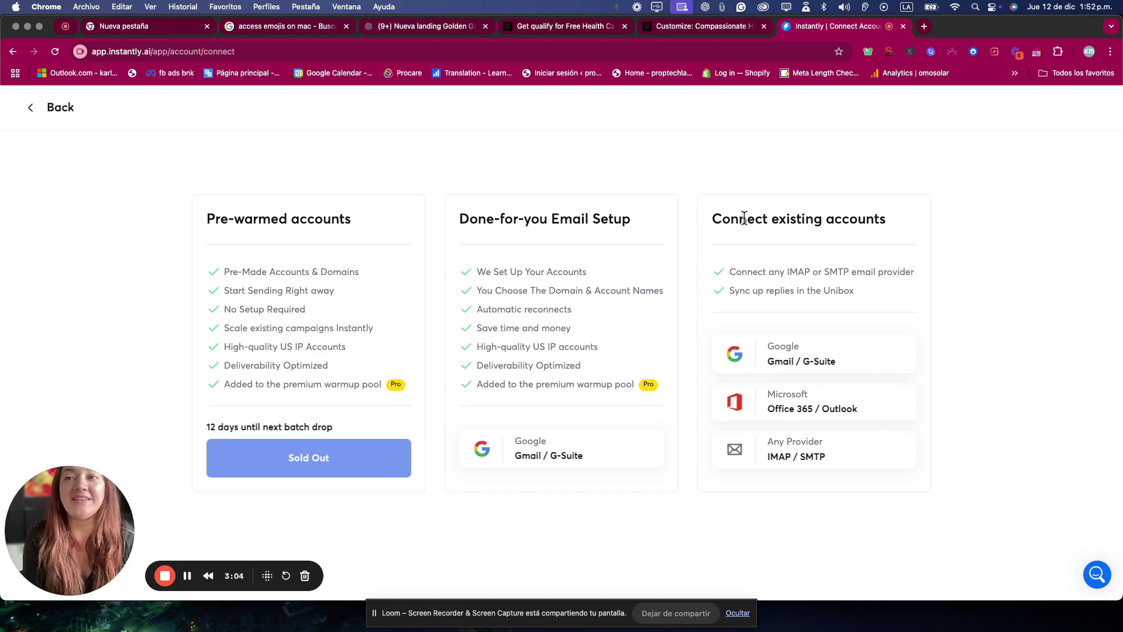
drag(742, 219, 918, 231)
click(893, 234)
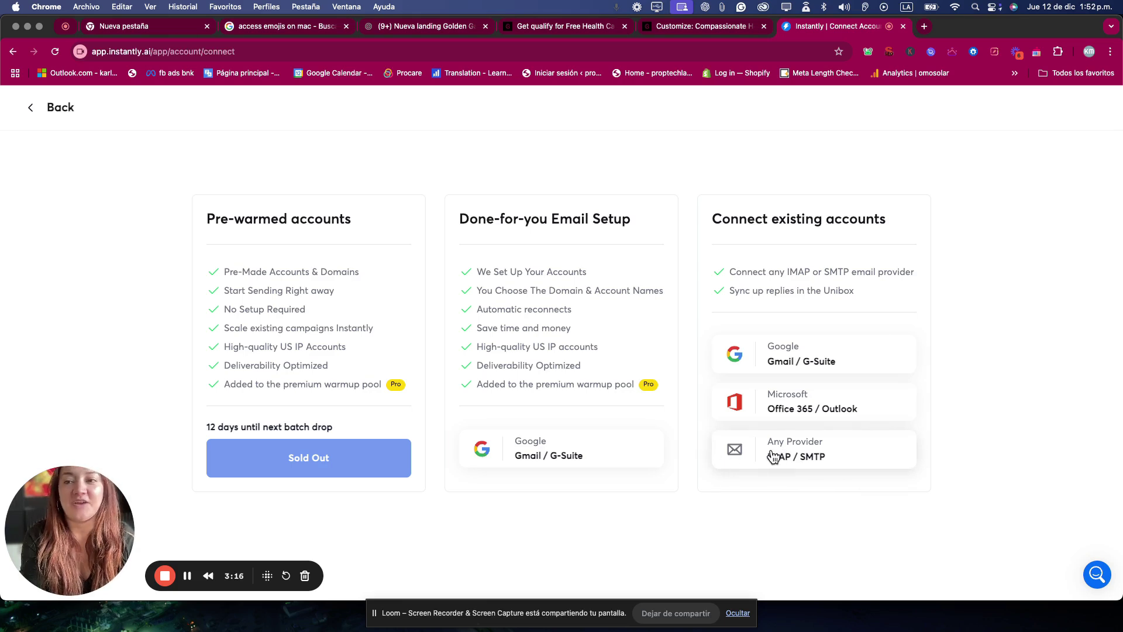
Return to Email Accounts and bring up the Campaigns list
click(53, 110)
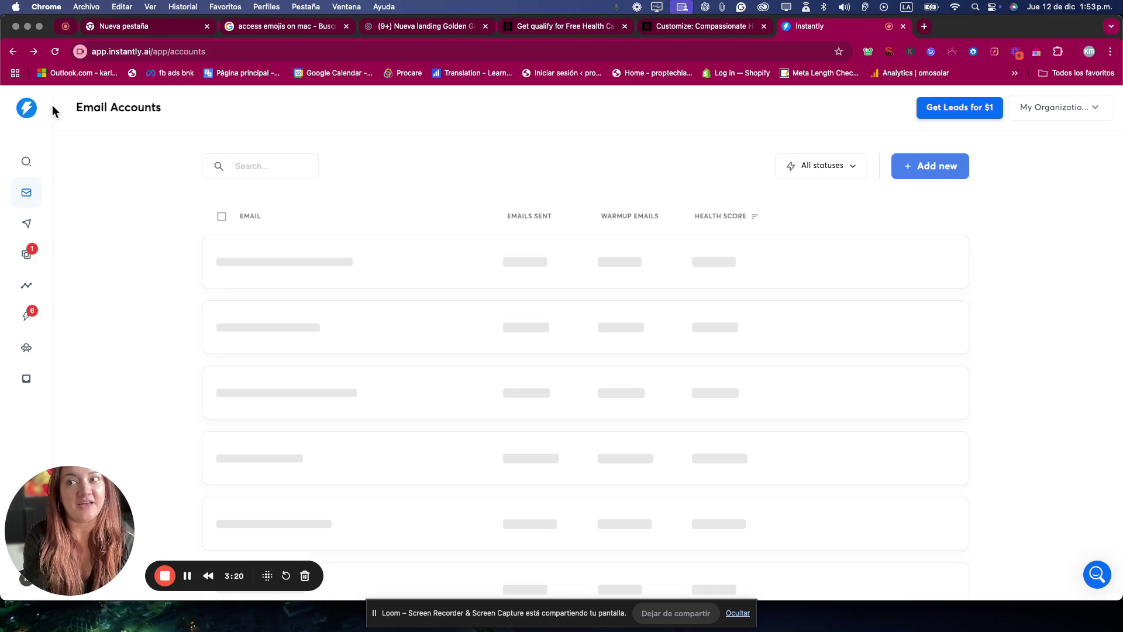
click(30, 225)
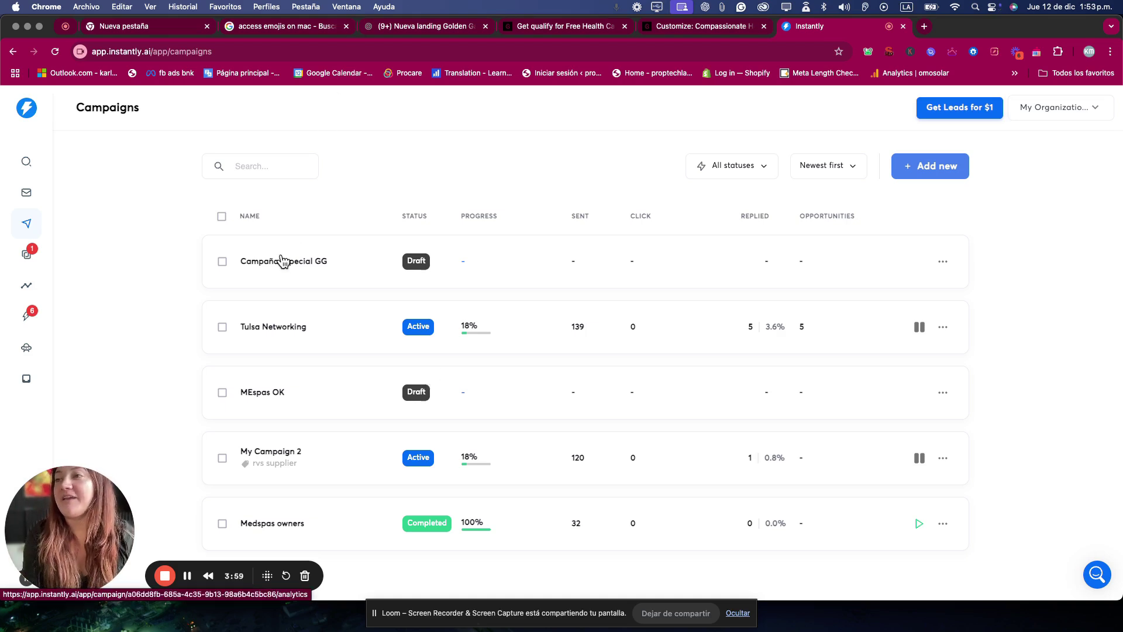
Open the Tulsa Networking campaign and scroll through its analytics chart and Step Analytics
click(291, 328)
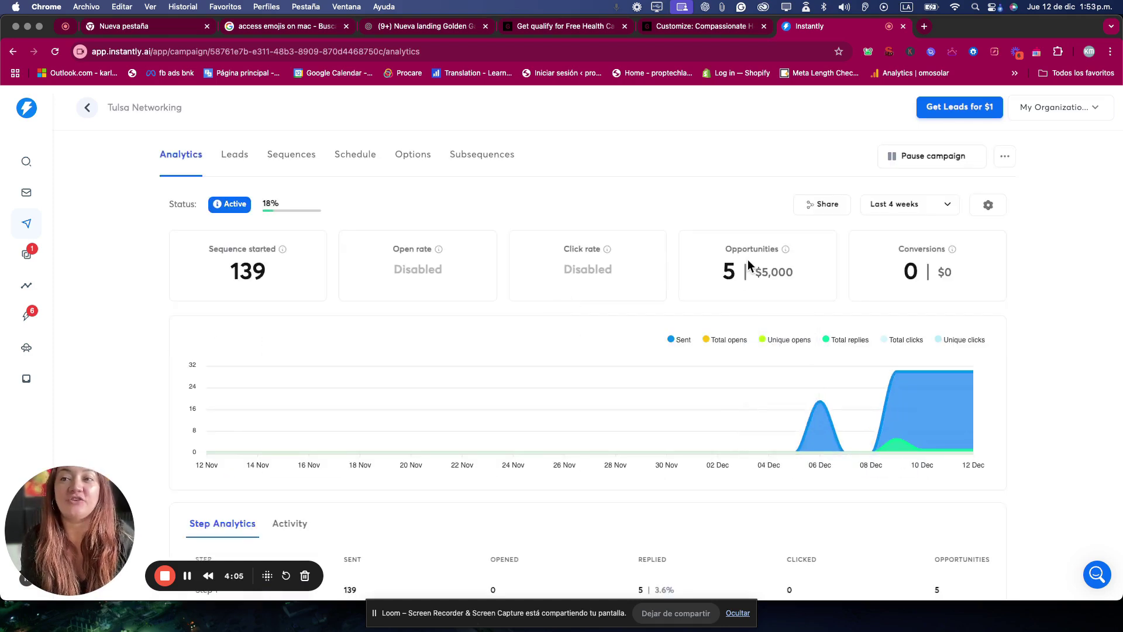
scroll(783, 340, down, 2)
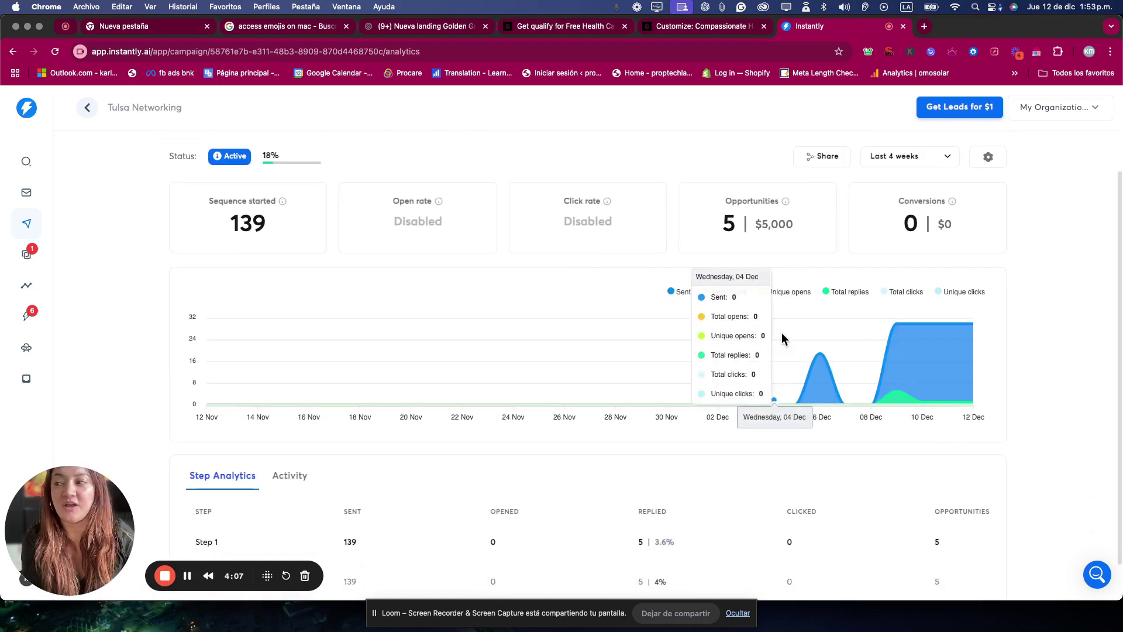
scroll(782, 338, down, 2)
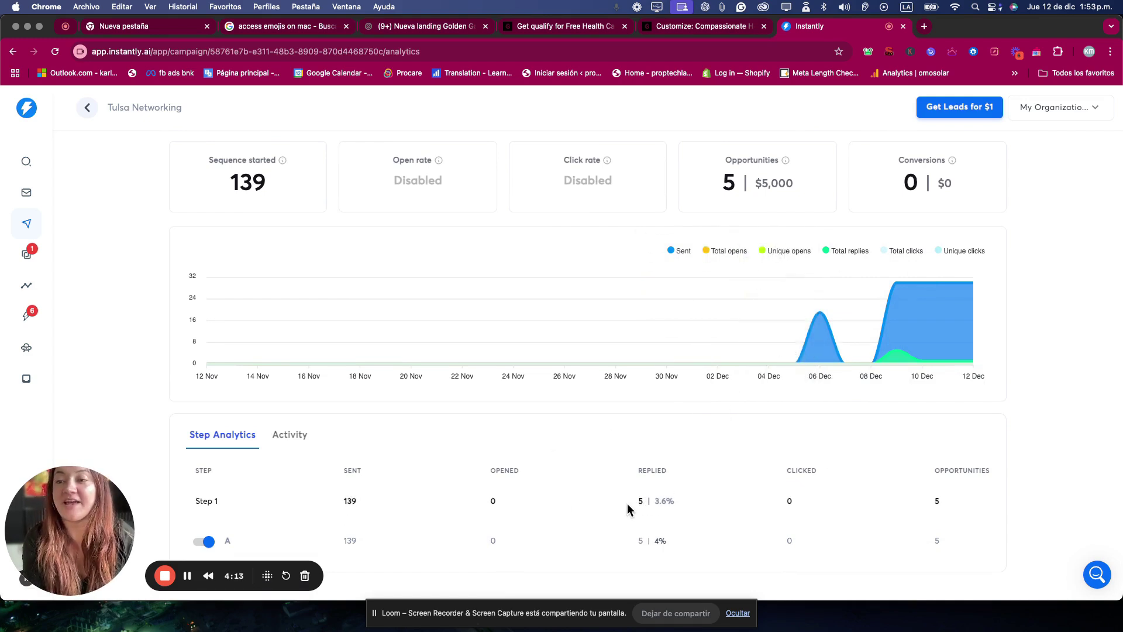
scroll(492, 494, up, 3)
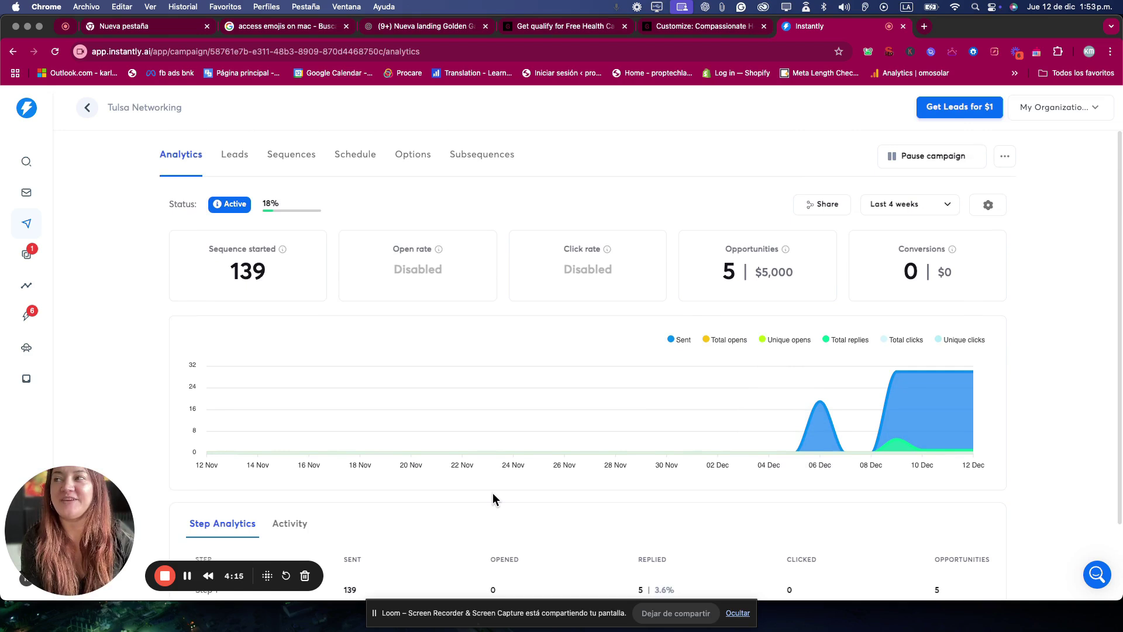
scroll(493, 493, down, 3)
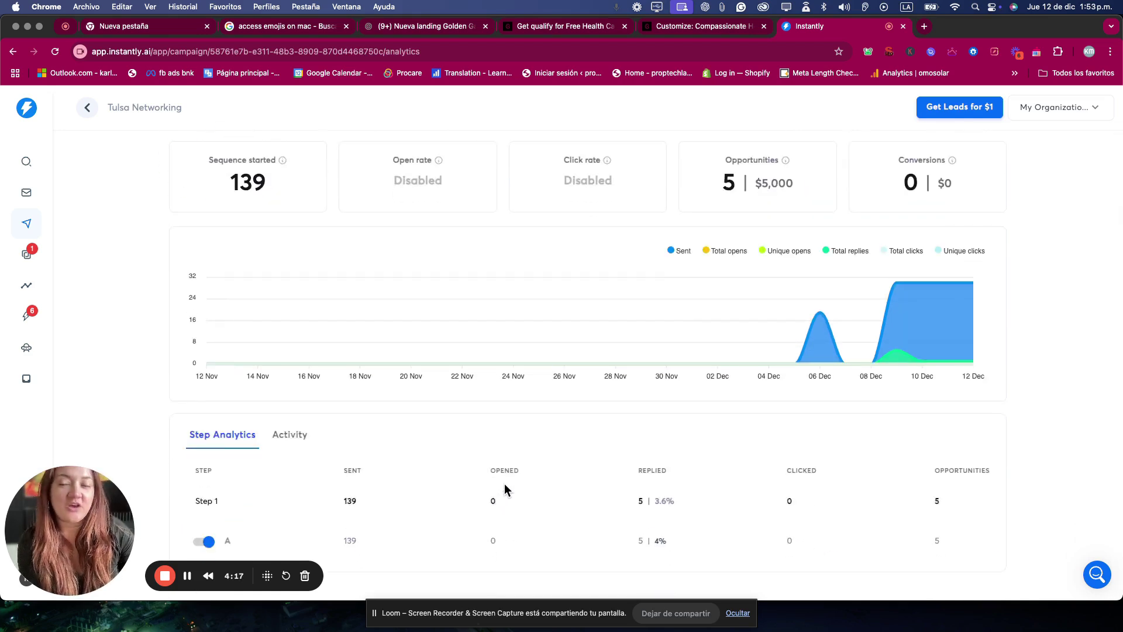
scroll(504, 486, up, 3)
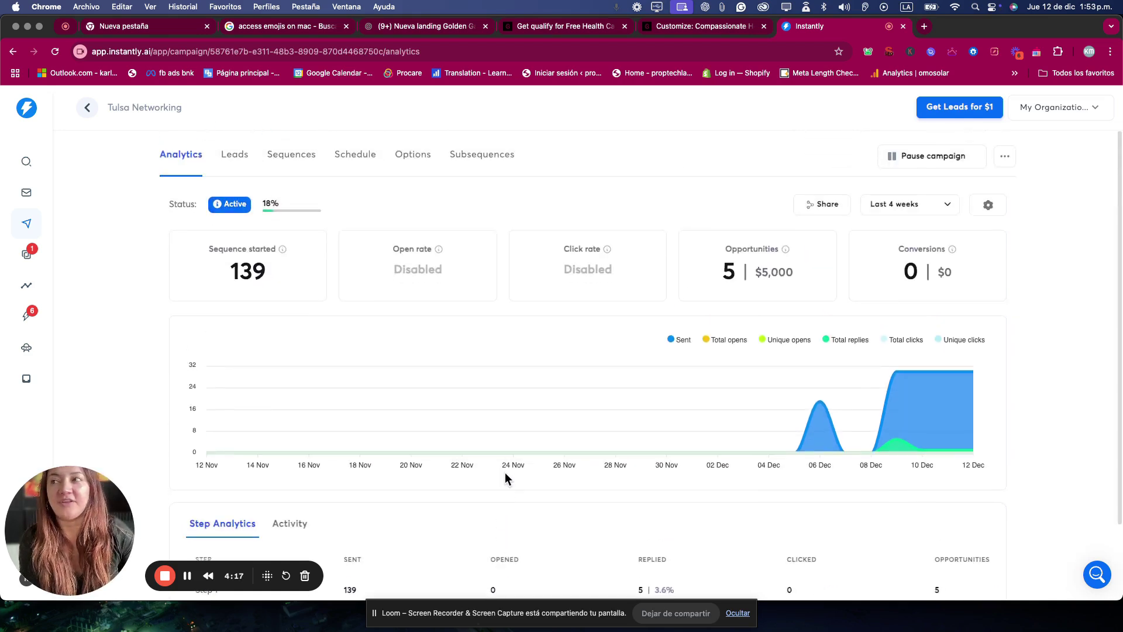
Review the Tulsa Networking leads, then view its Step 1 email 'Introduction New to the Area'
click(232, 154)
click(291, 155)
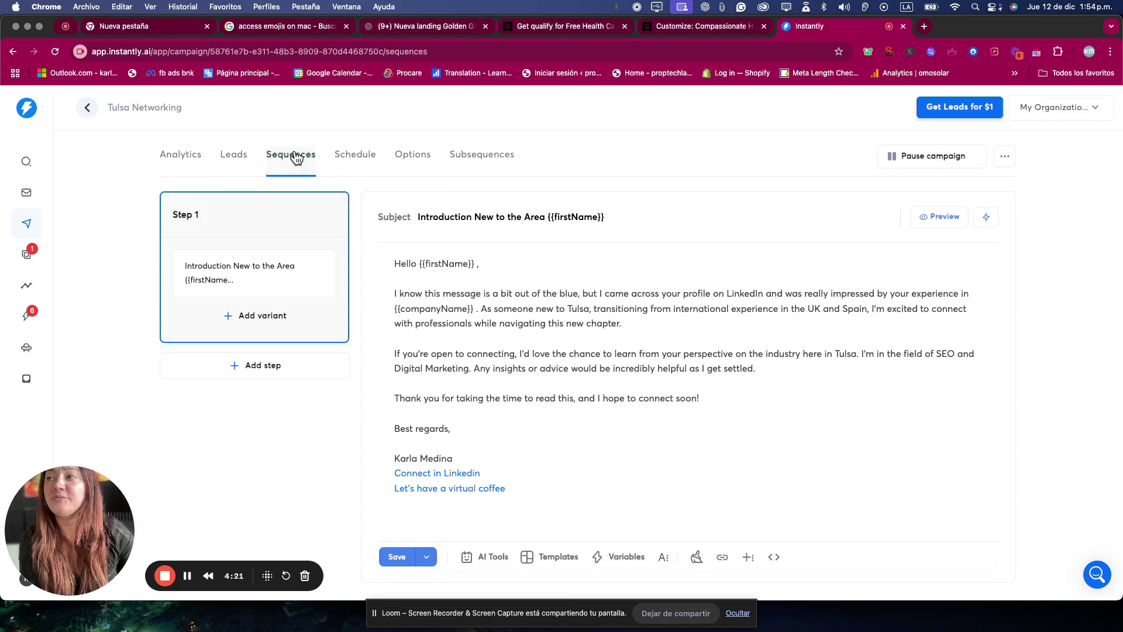
click(233, 155)
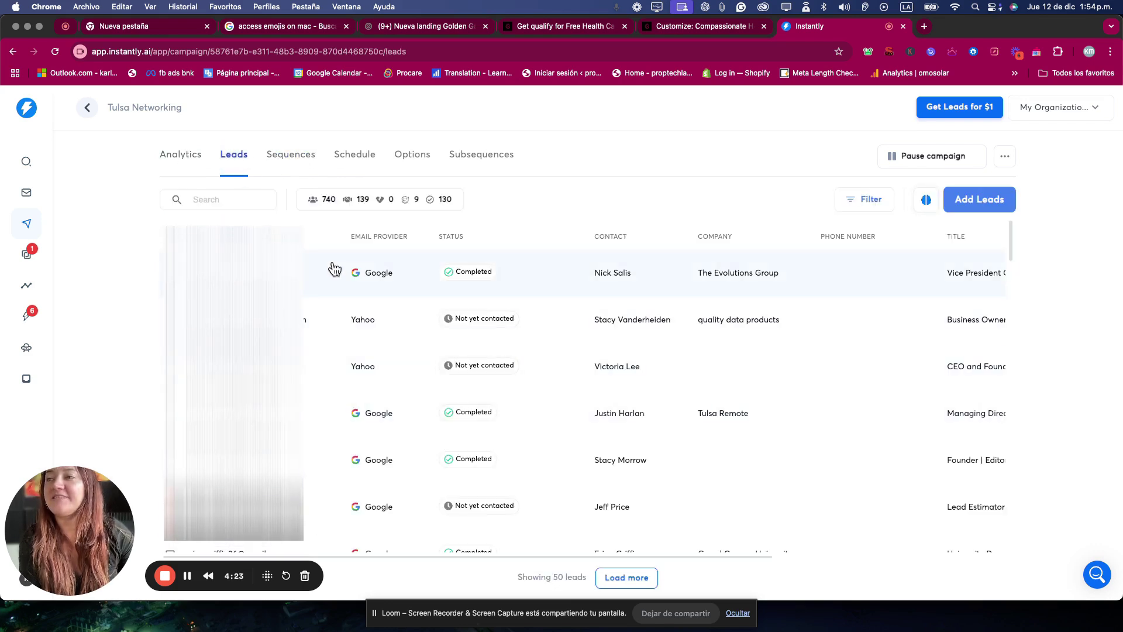
click(299, 157)
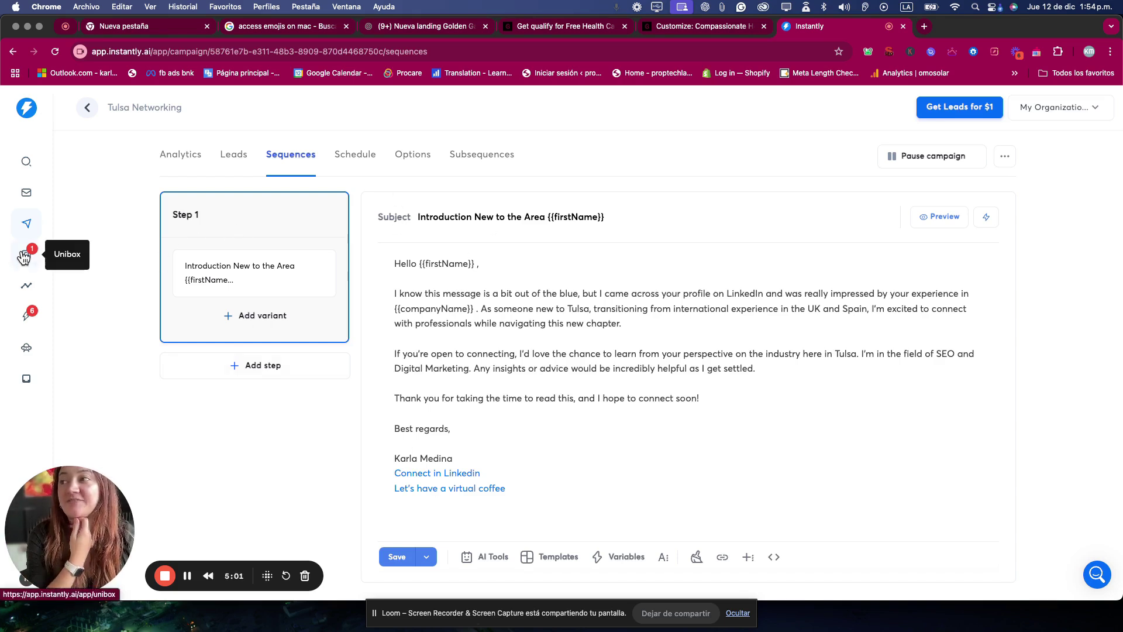
Check the weekday 9 AM–6 PM schedule, then the options down to the daily limit of 30
click(350, 157)
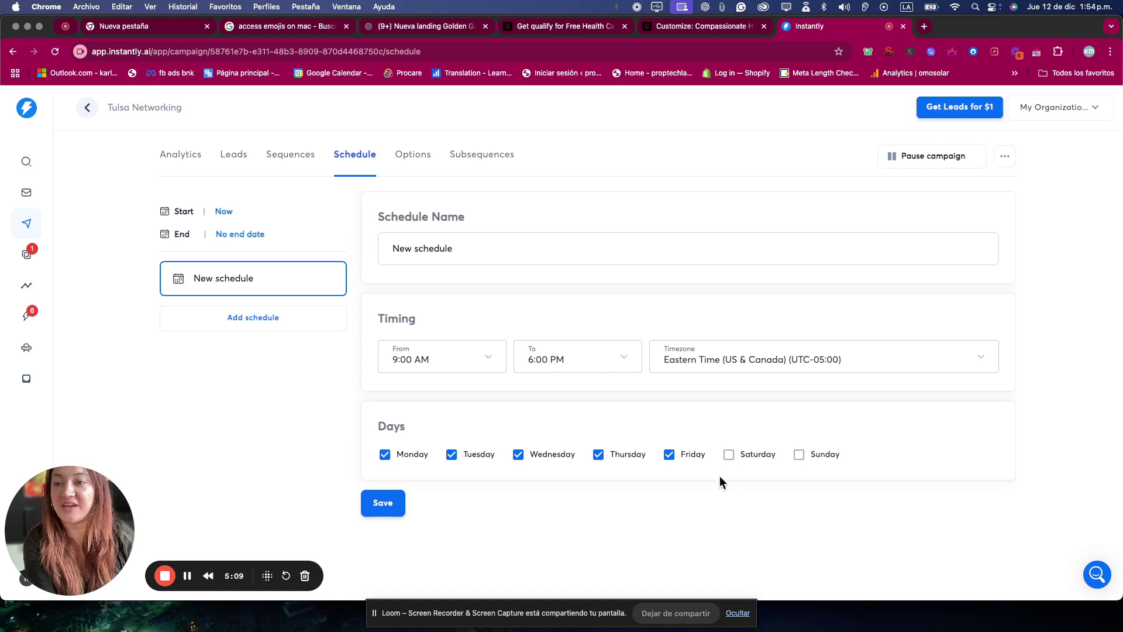
click(414, 155)
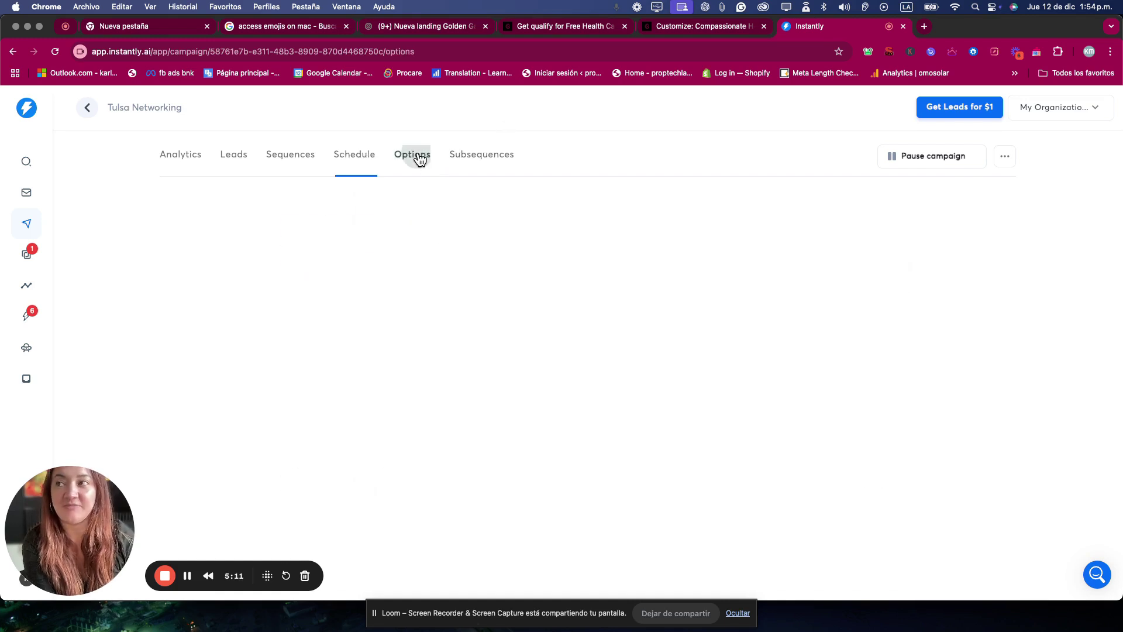
scroll(511, 351, down, 2)
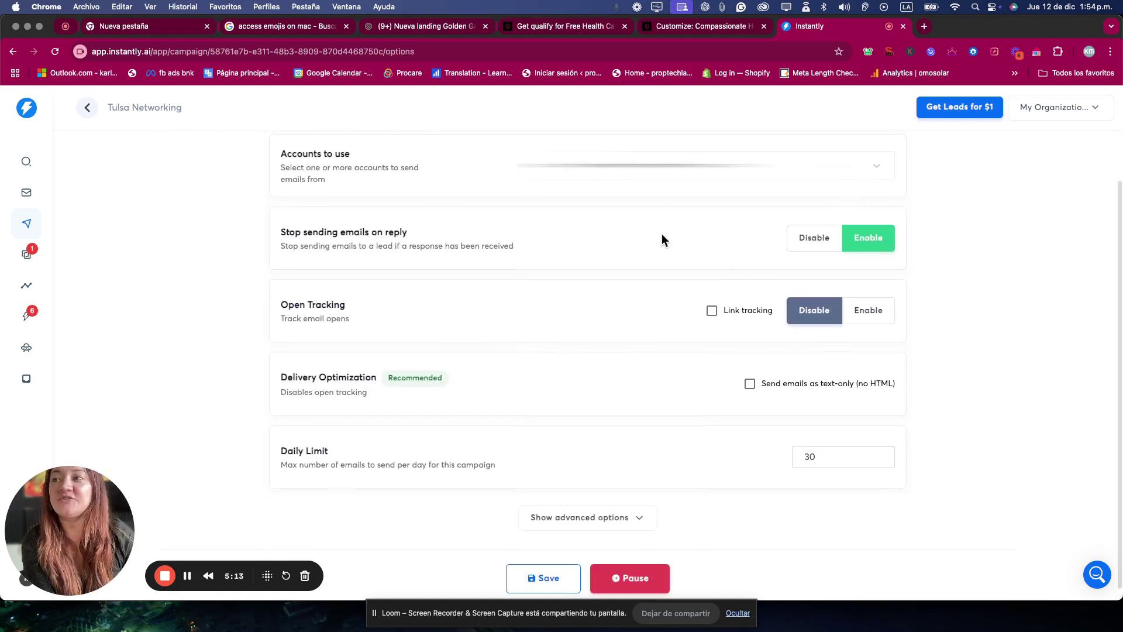
scroll(664, 257, down, 1)
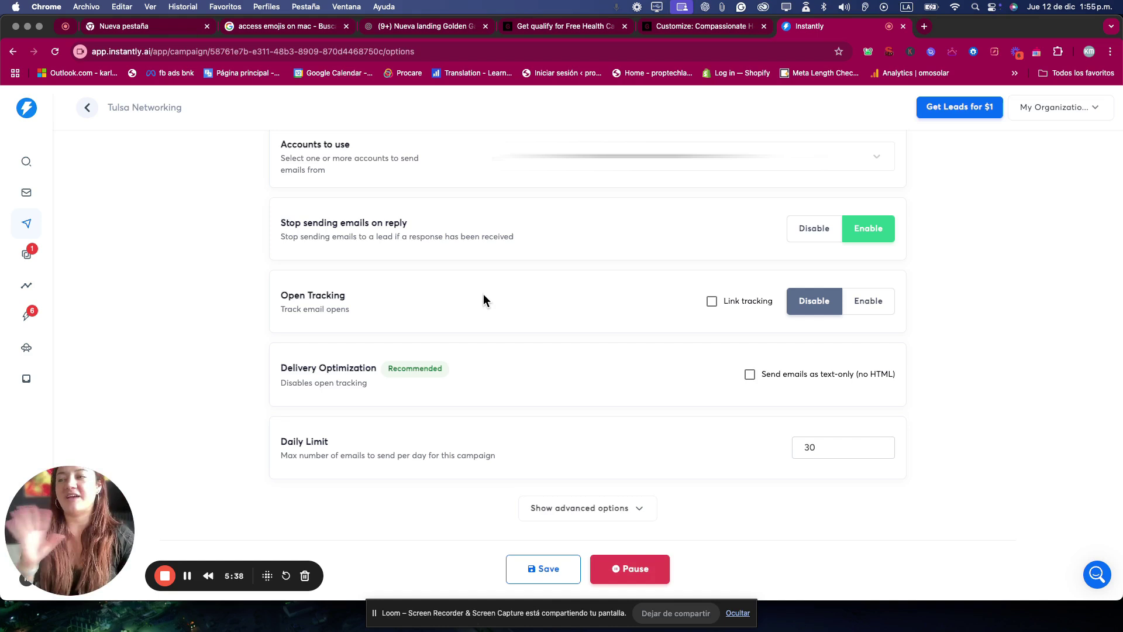
scroll(640, 465, down, 1)
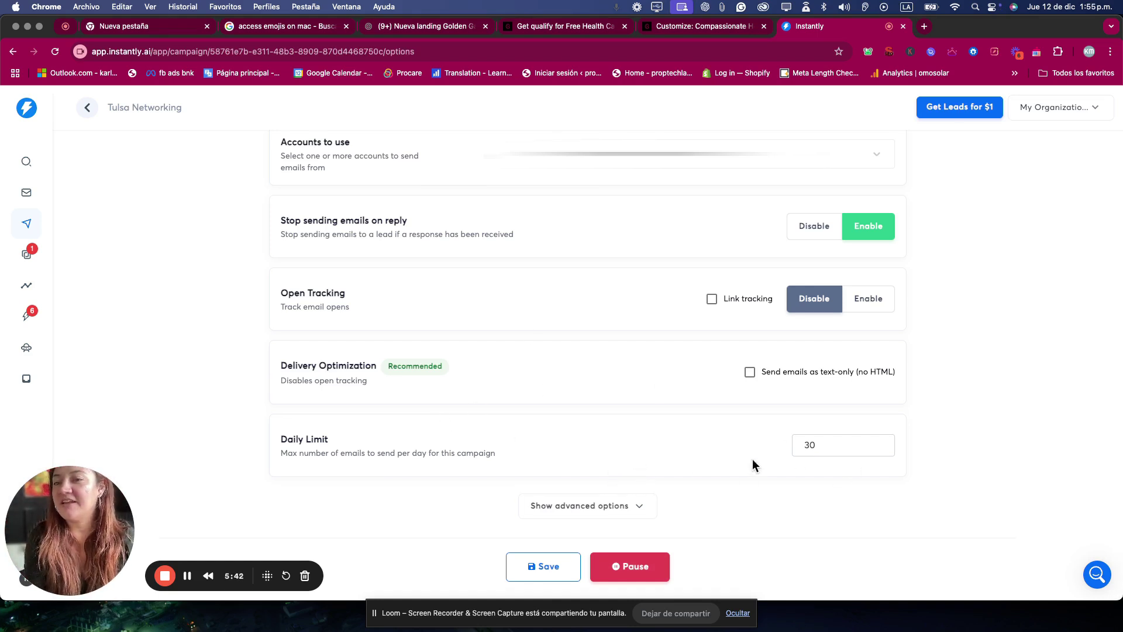
click(827, 443)
scroll(651, 400, up, 2)
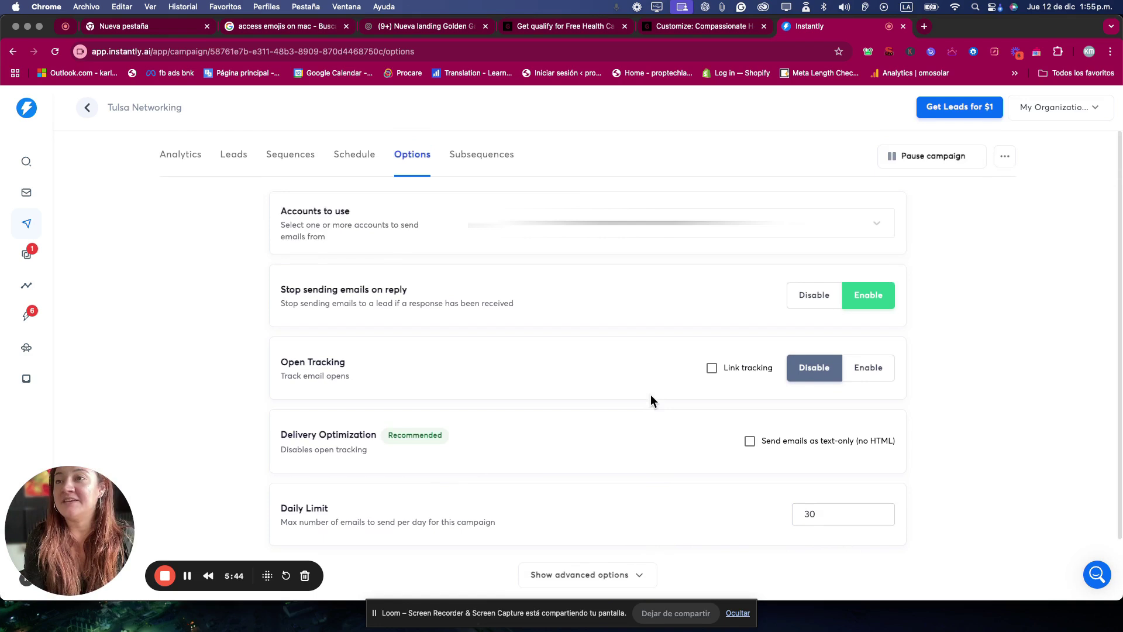
scroll(595, 471, down, 2)
click(557, 502)
scroll(568, 474, down, 8)
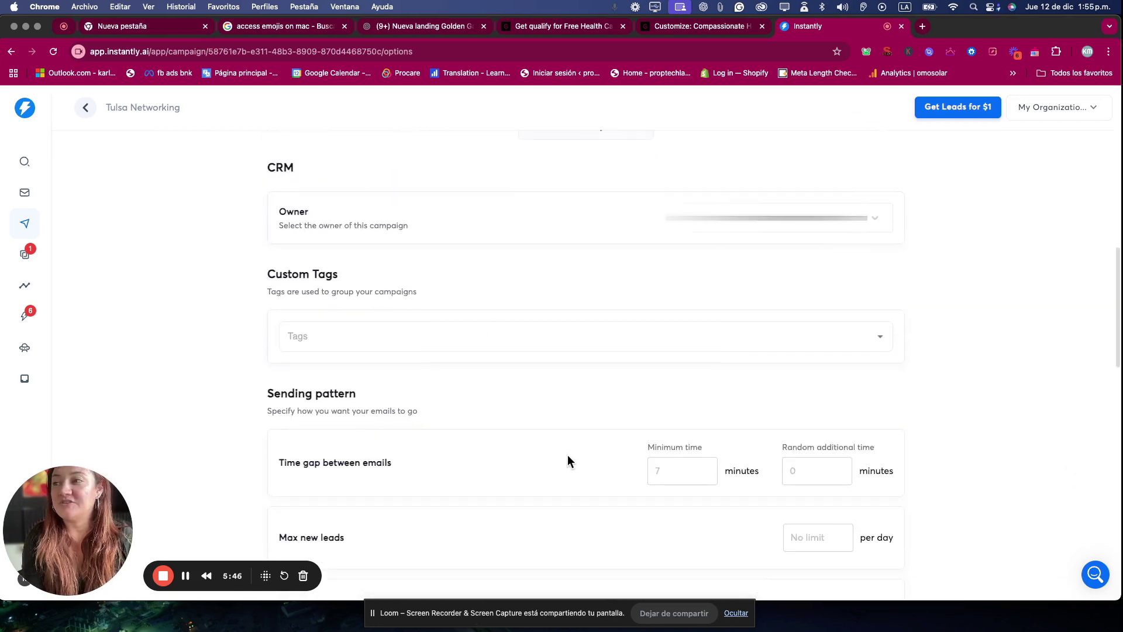
scroll(489, 346, down, 4)
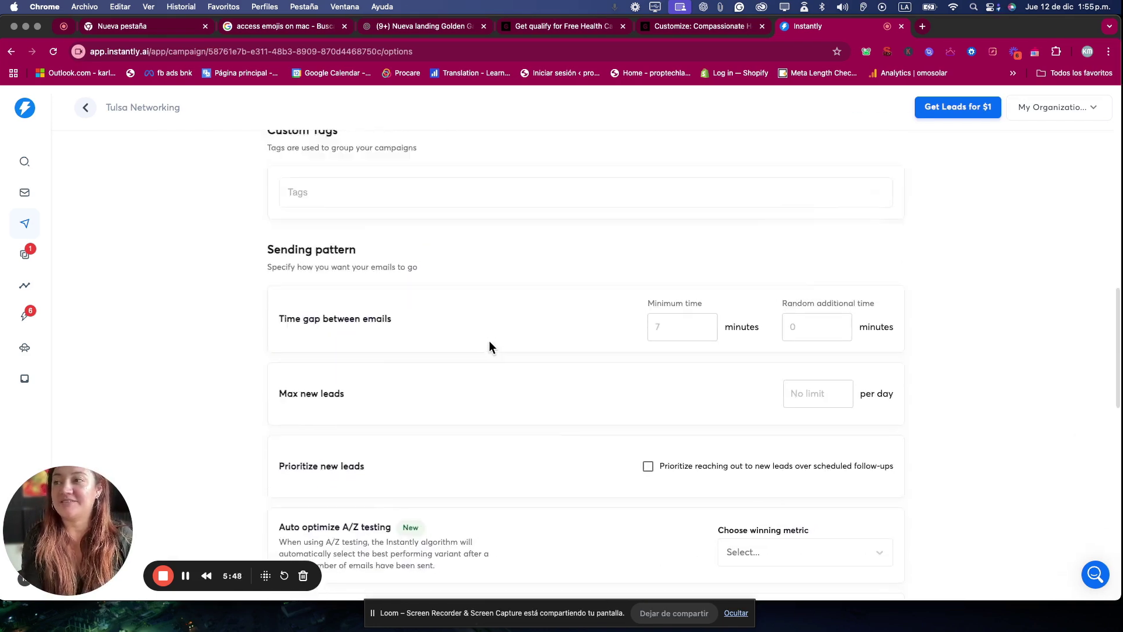
scroll(489, 345, up, 4)
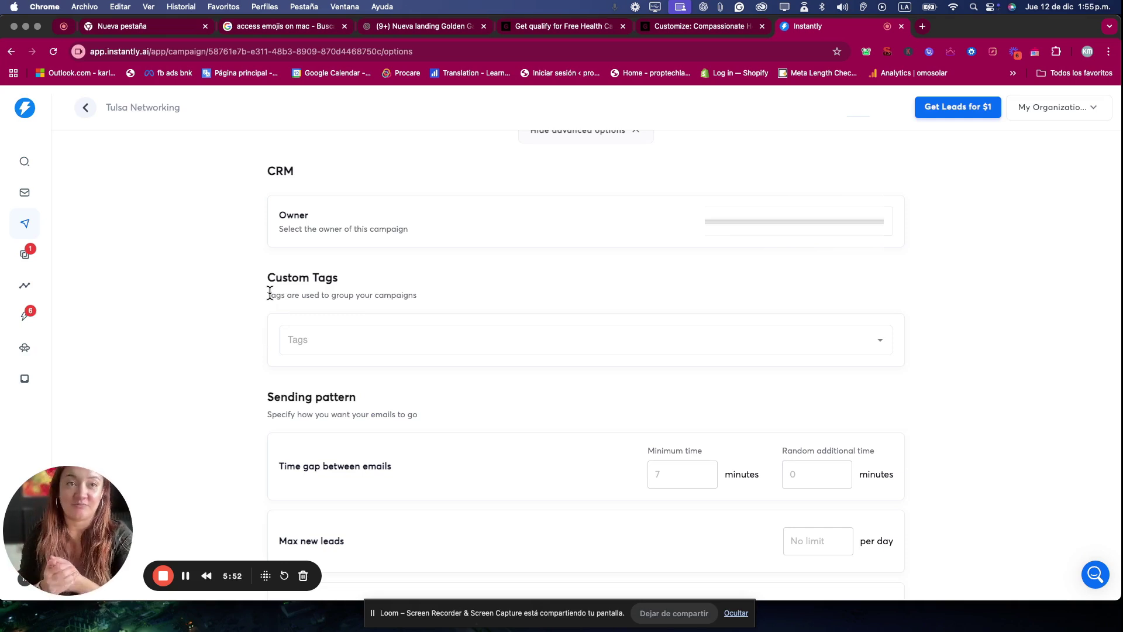
scroll(517, 310, down, 6)
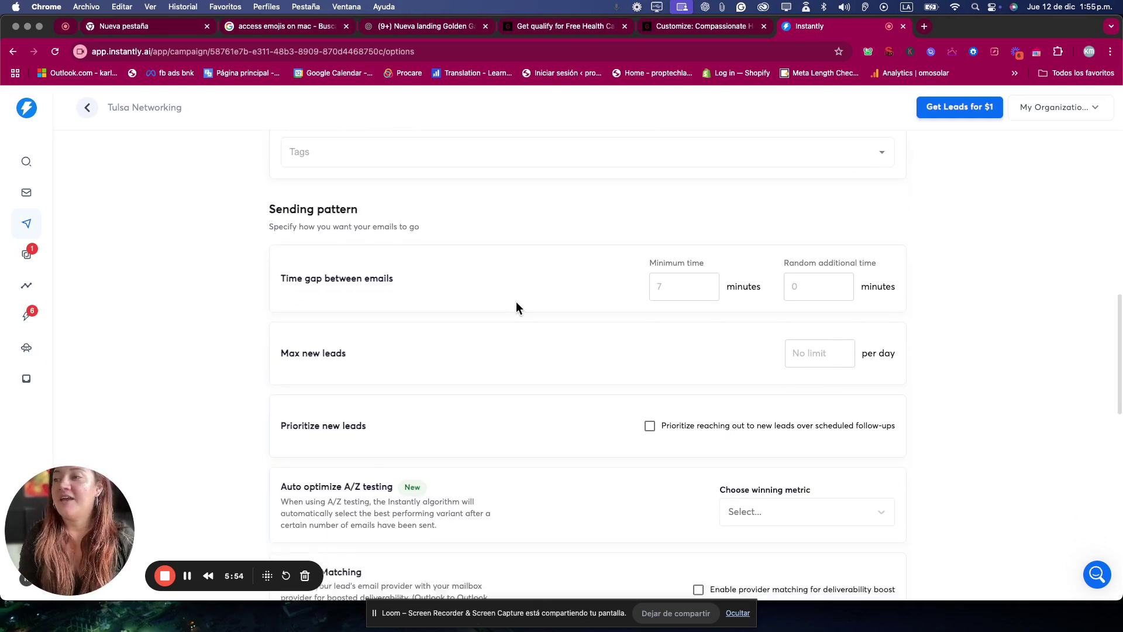
scroll(591, 293, down, 12)
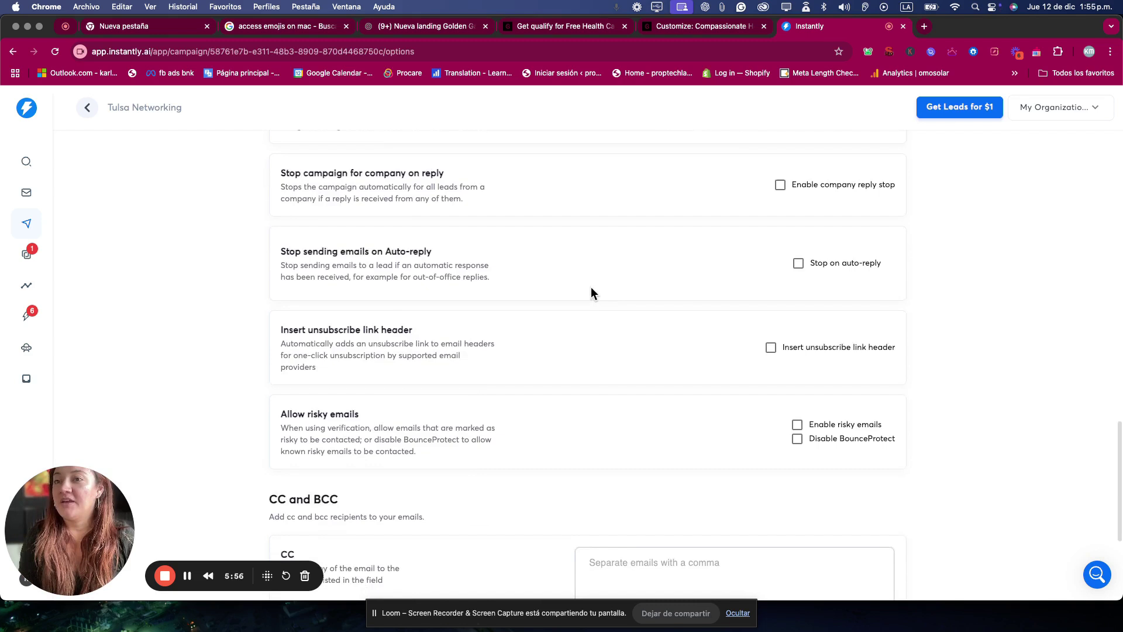
scroll(608, 287, up, 2)
scroll(620, 281, up, 9)
scroll(724, 353, down, 6)
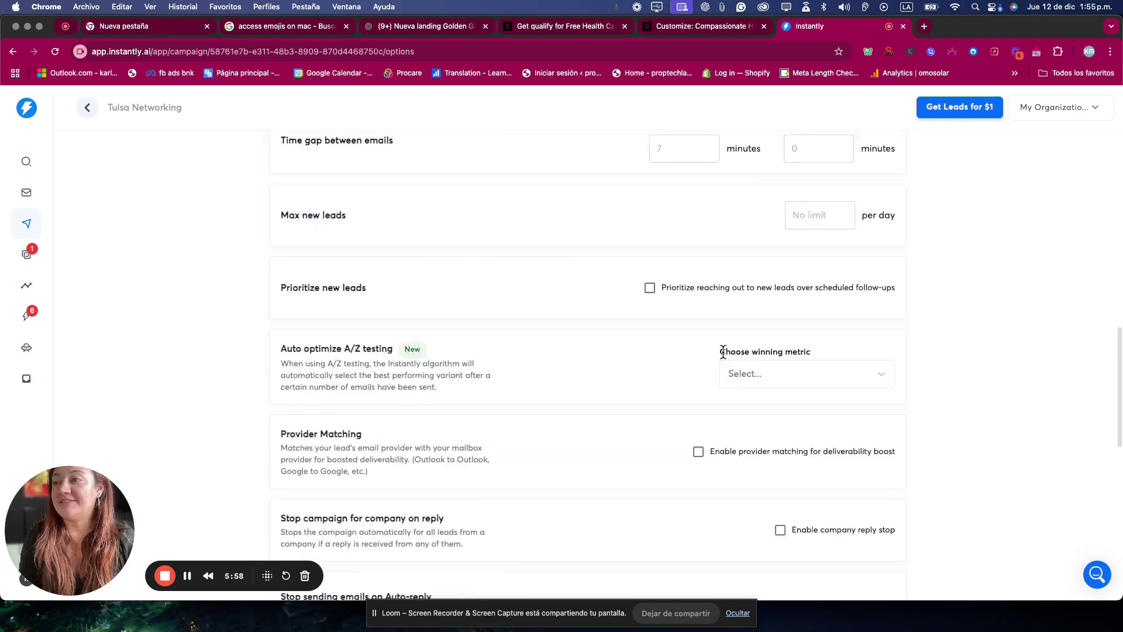
scroll(690, 345, down, 1)
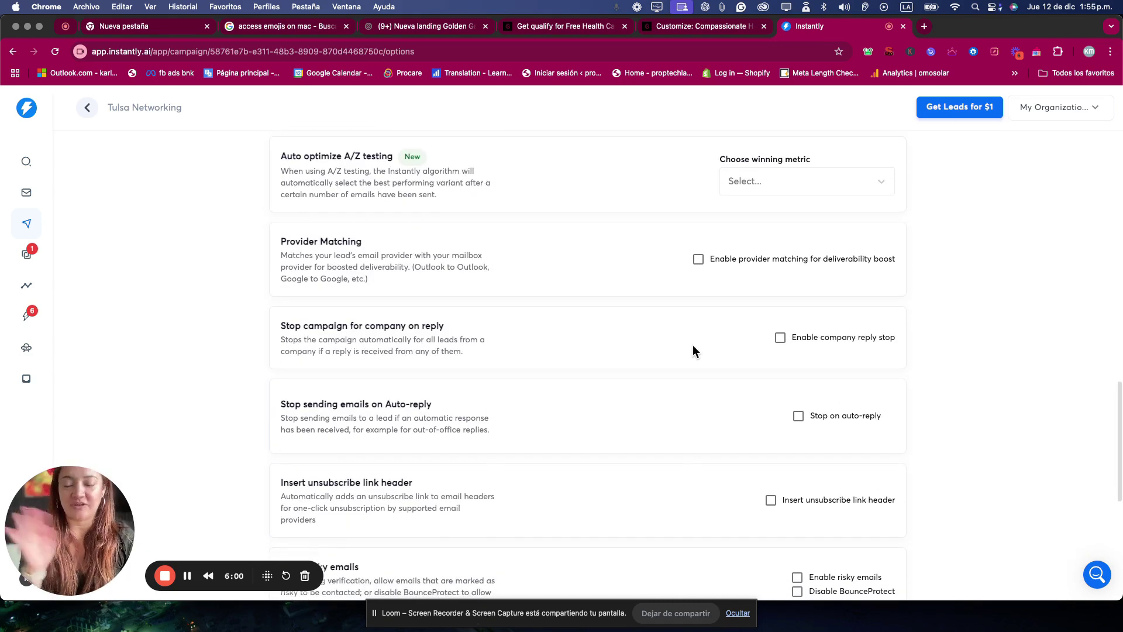
scroll(703, 390, down, 1)
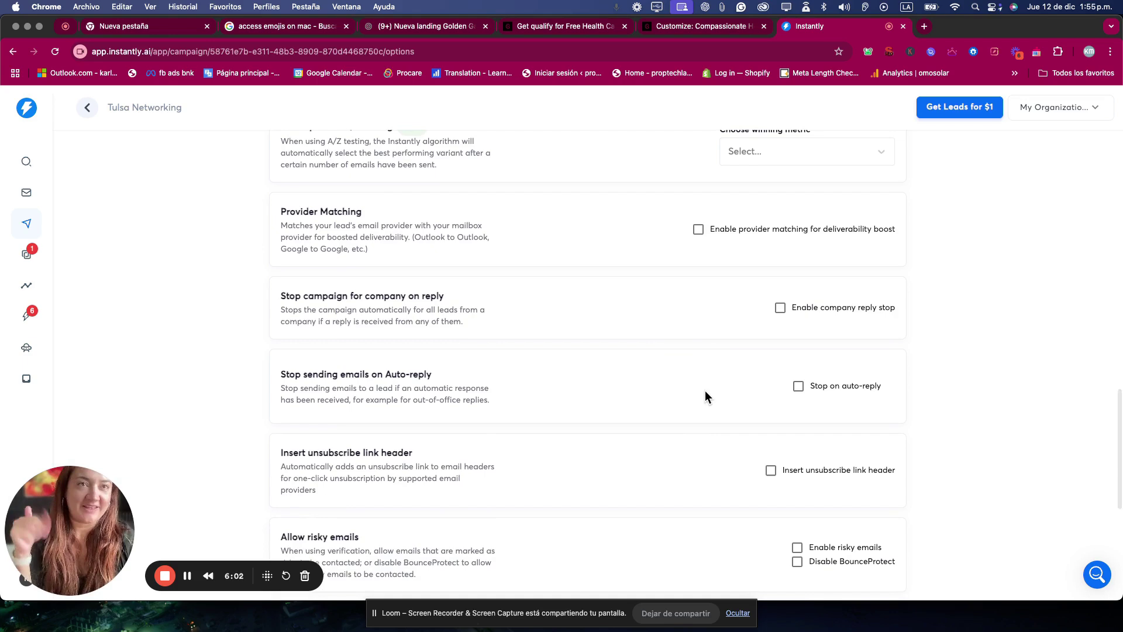
scroll(712, 403, up, 1)
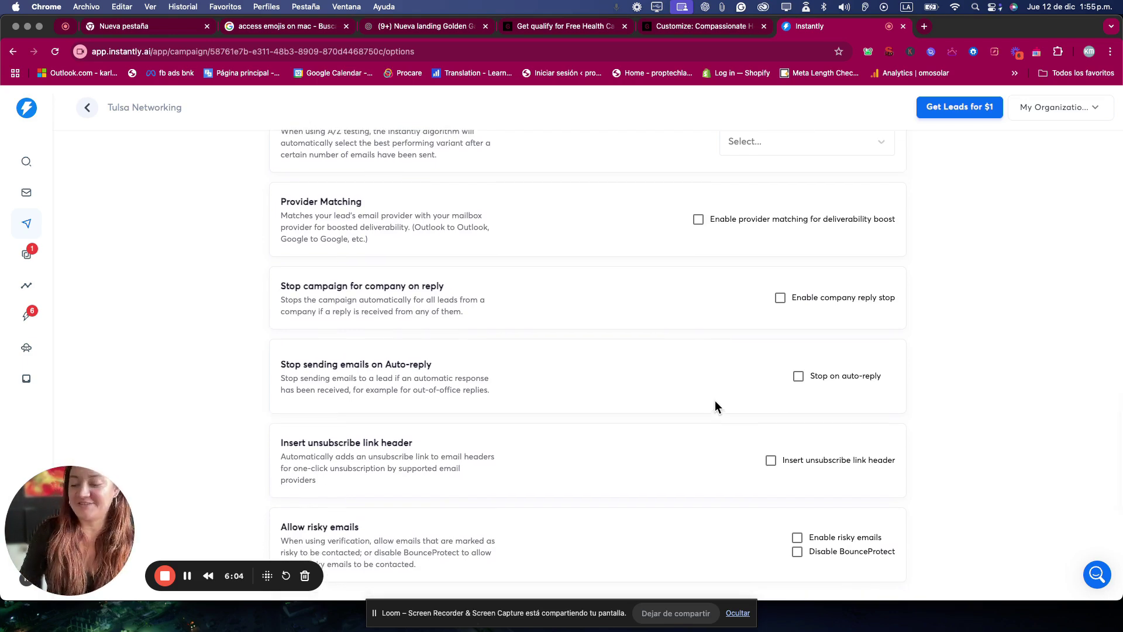
scroll(636, 403, down, 6)
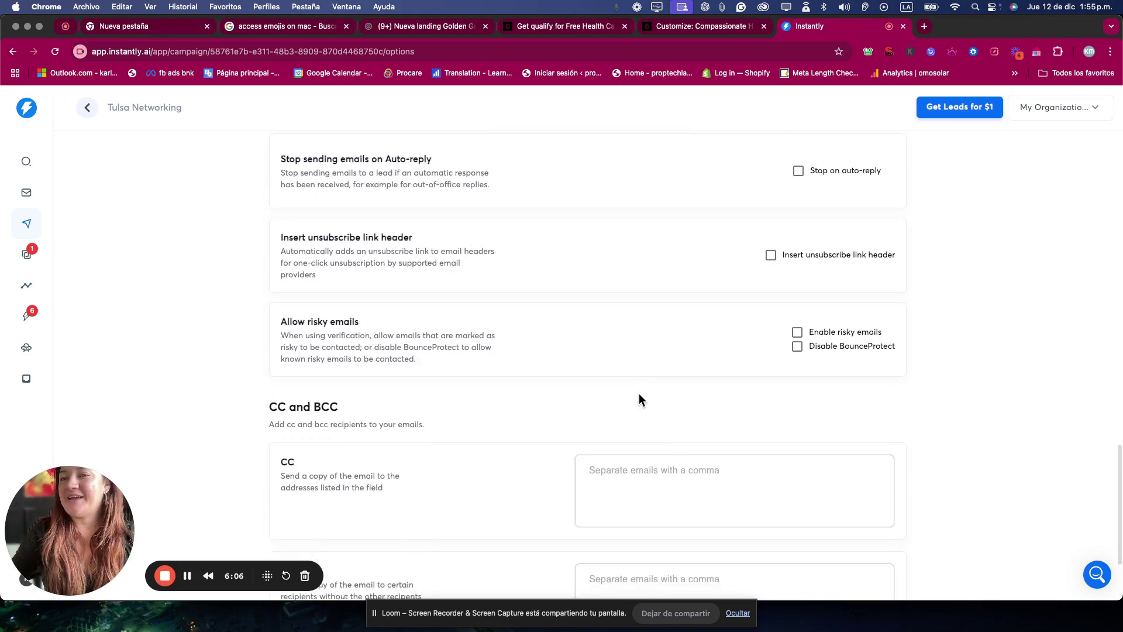
scroll(396, 300, up, 10)
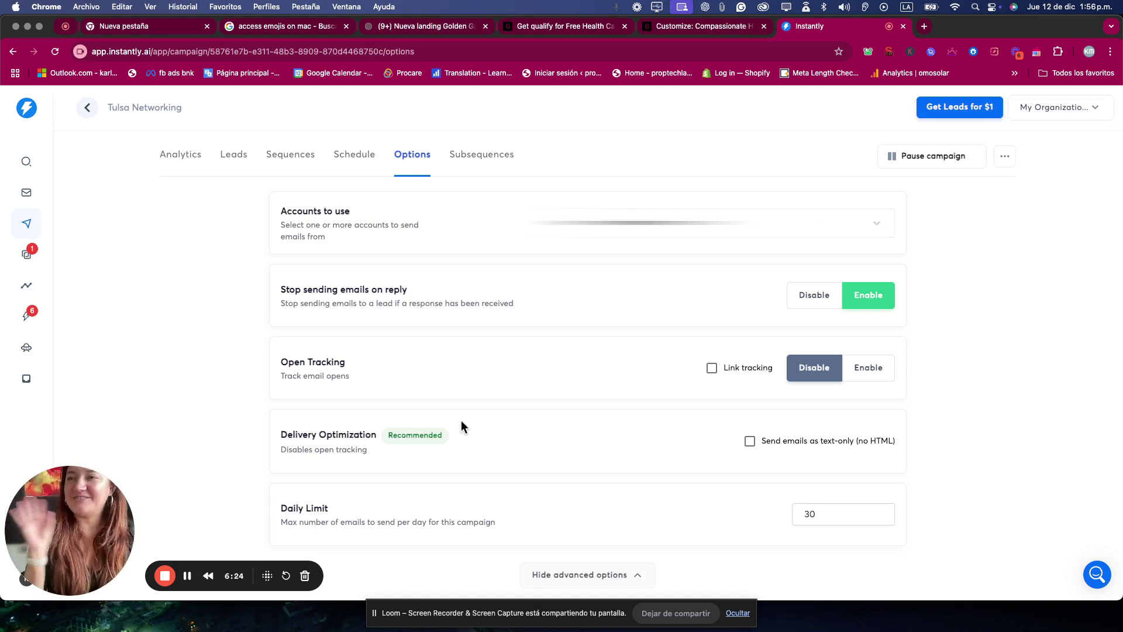
drag(345, 289, 269, 290)
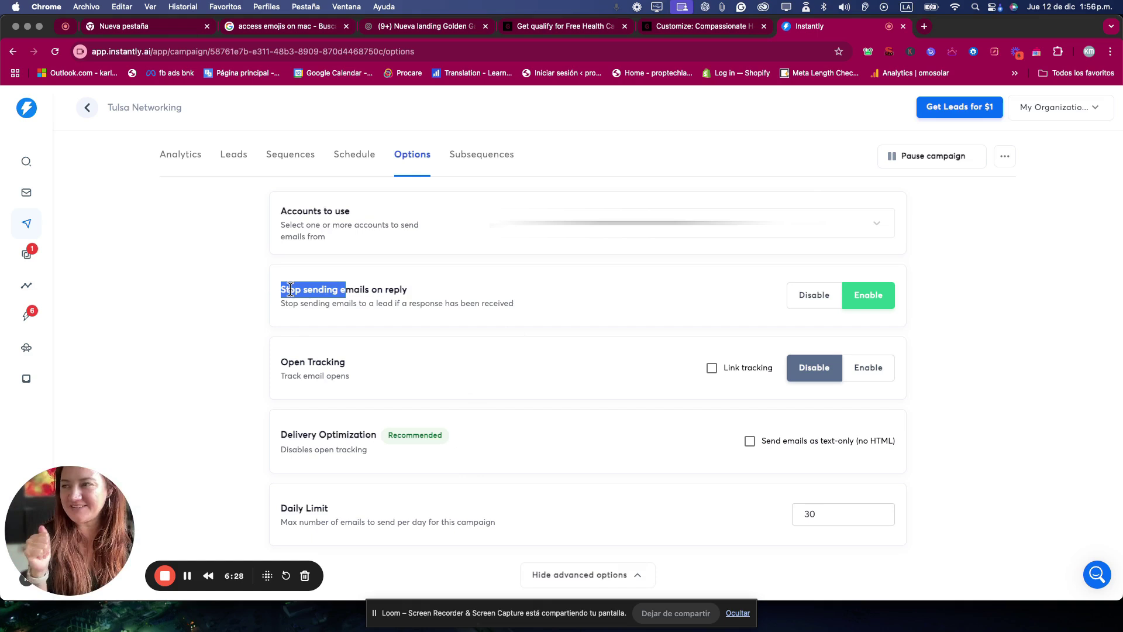
click(290, 291)
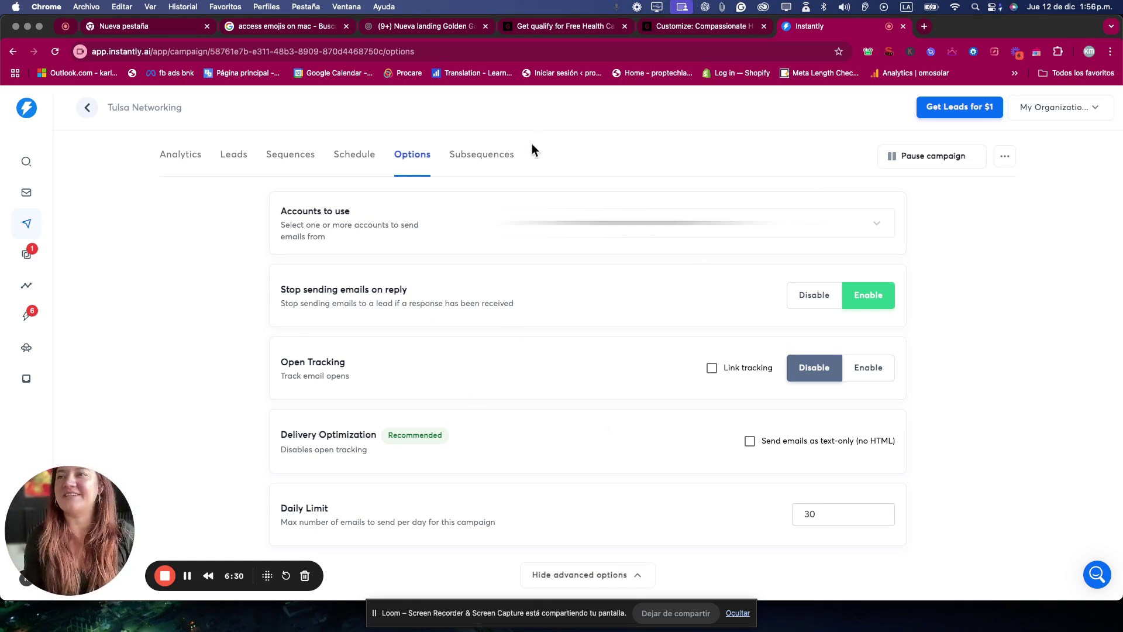
View the campaign's empty Subsequences page and its info tooltip, then go to Analytics
click(494, 155)
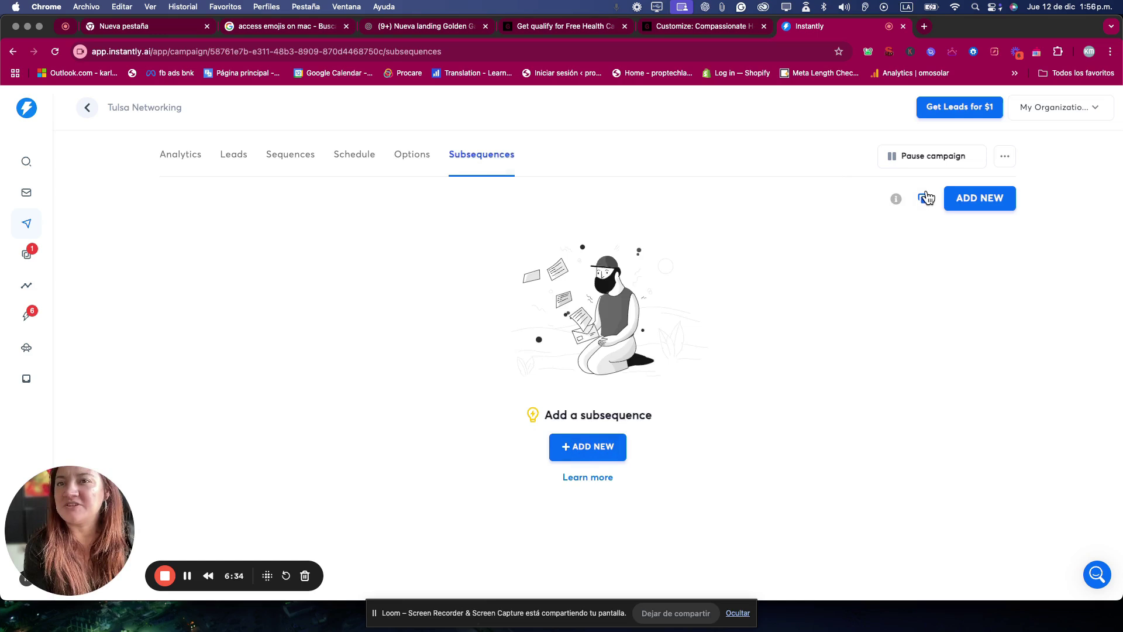
mouse_move(897, 200)
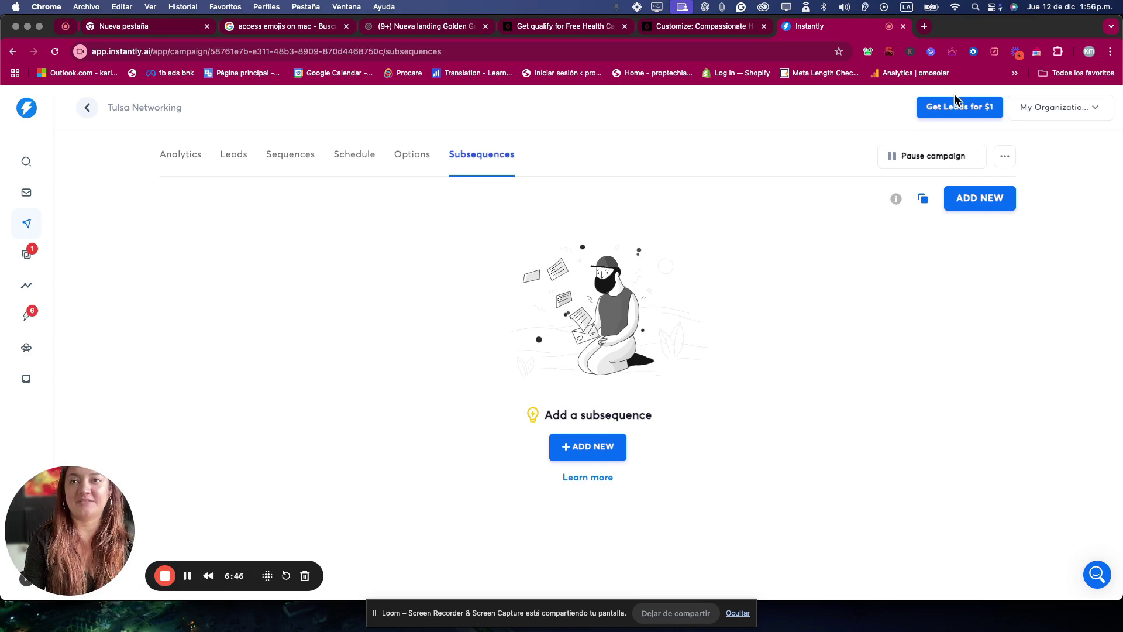
click(26, 287)
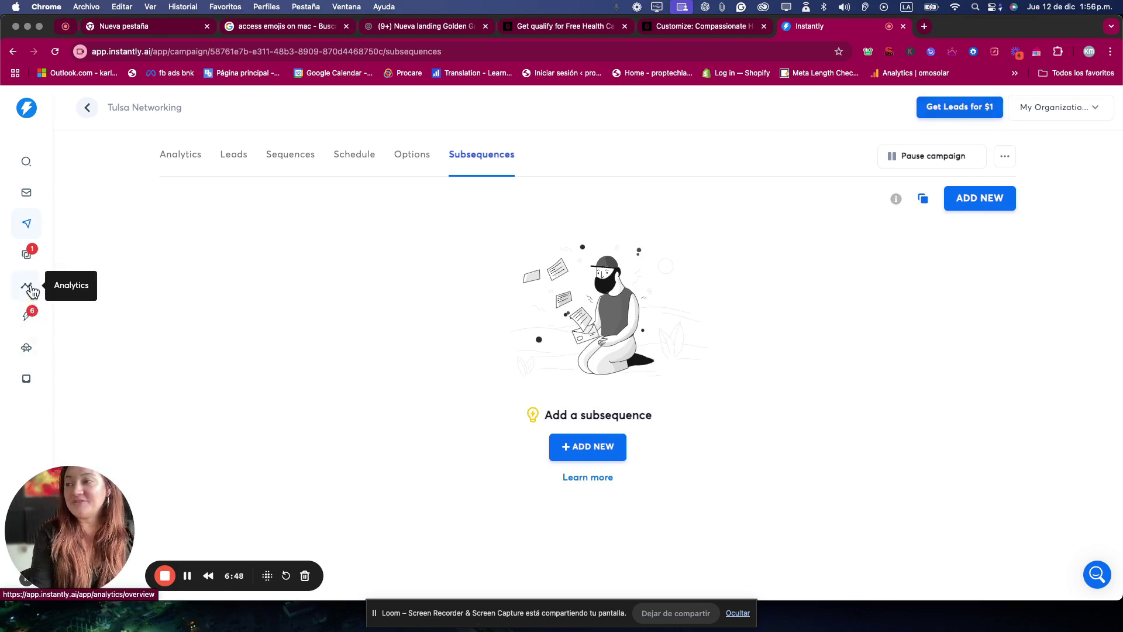
Open the Website Visitors page, showing 0 visitors over the last 7 days
click(27, 348)
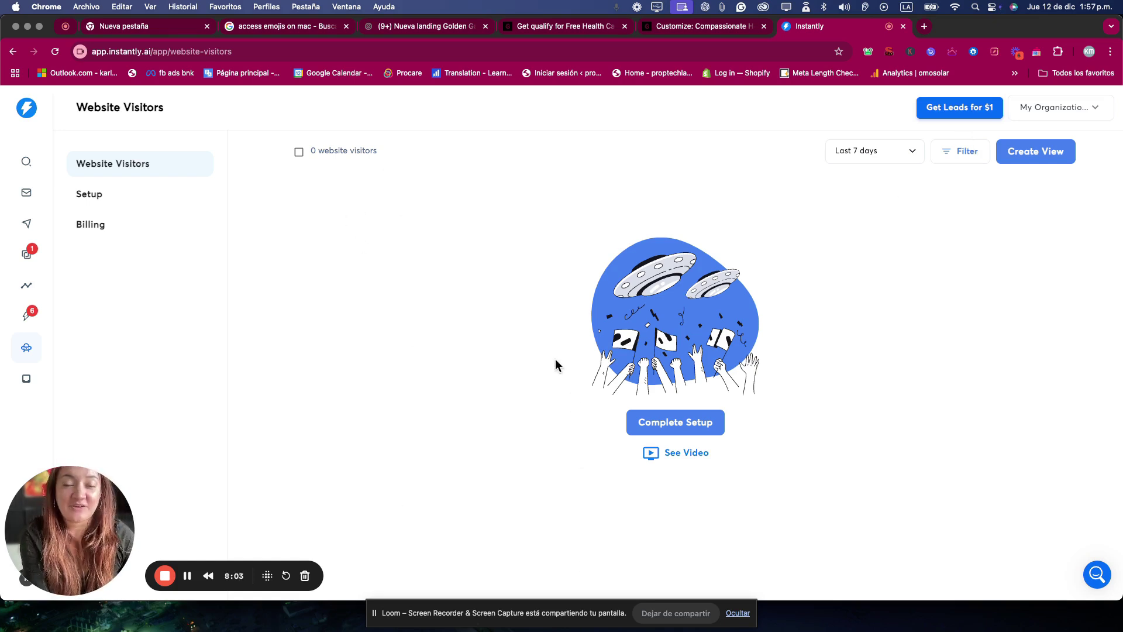
Check the empty Inbox Placement tests, dismiss the Get Leads upgrade offer, and open Lead Finder
click(26, 373)
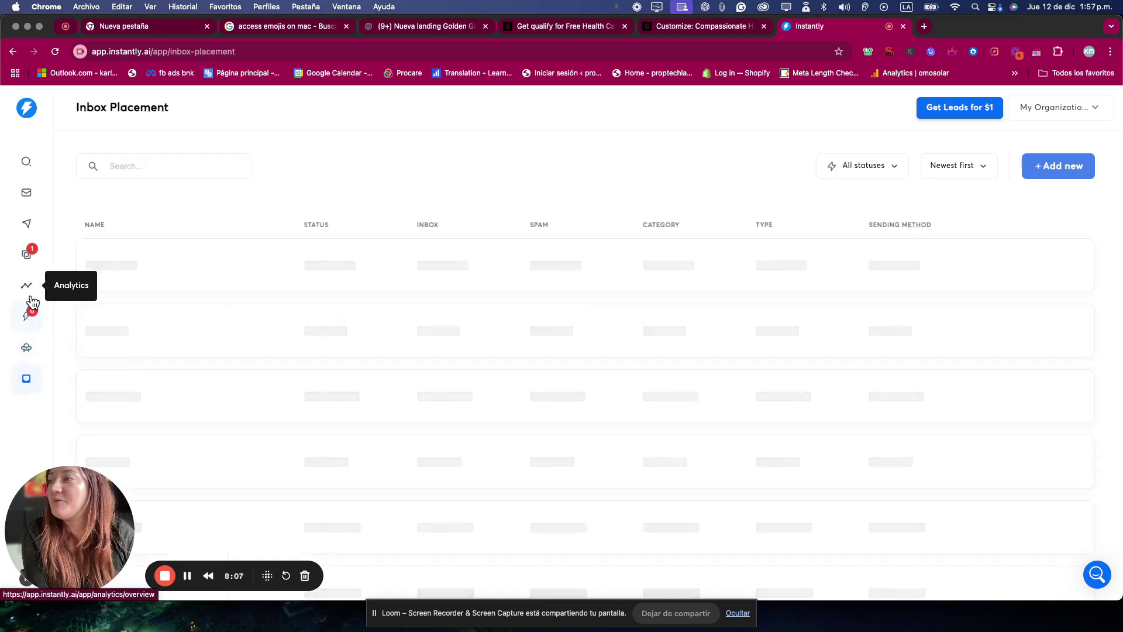
click(1045, 108)
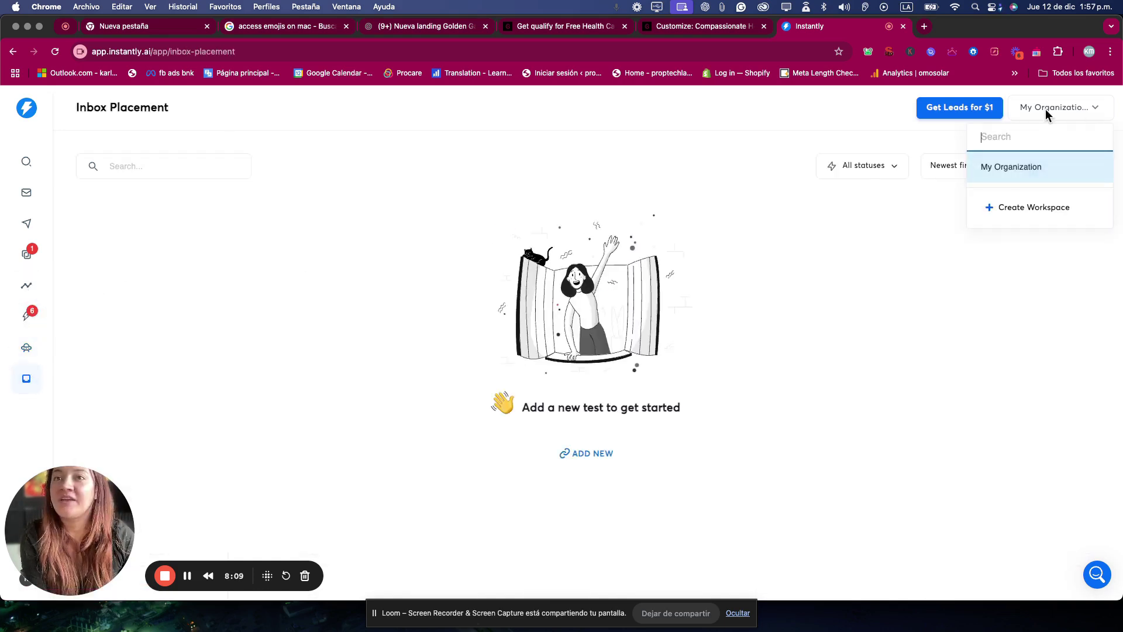
click(936, 110)
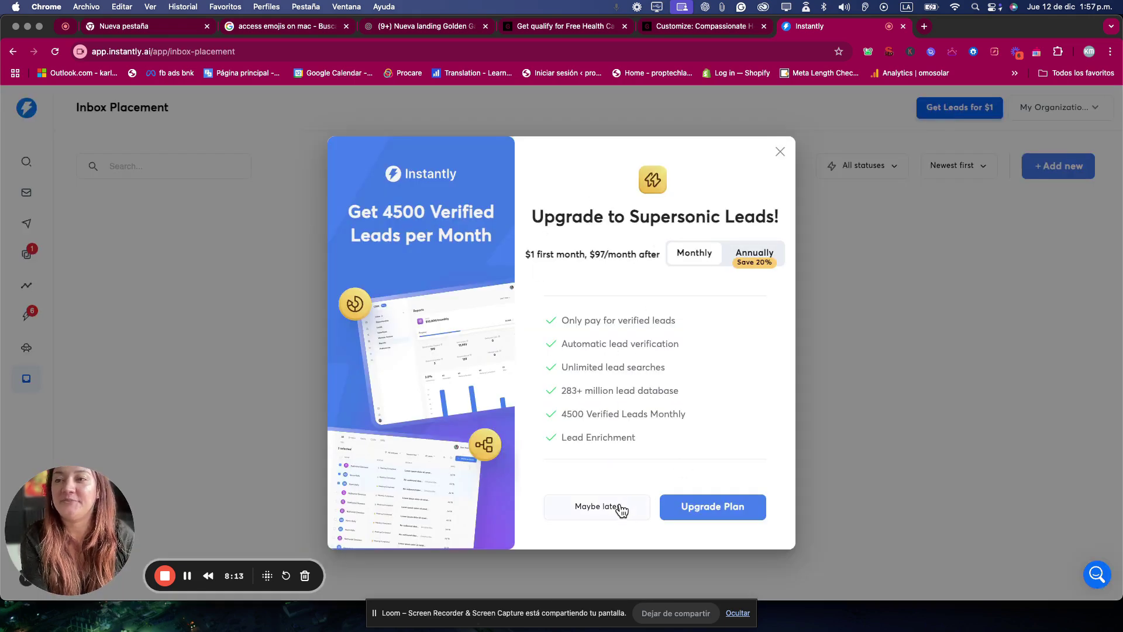
click(781, 152)
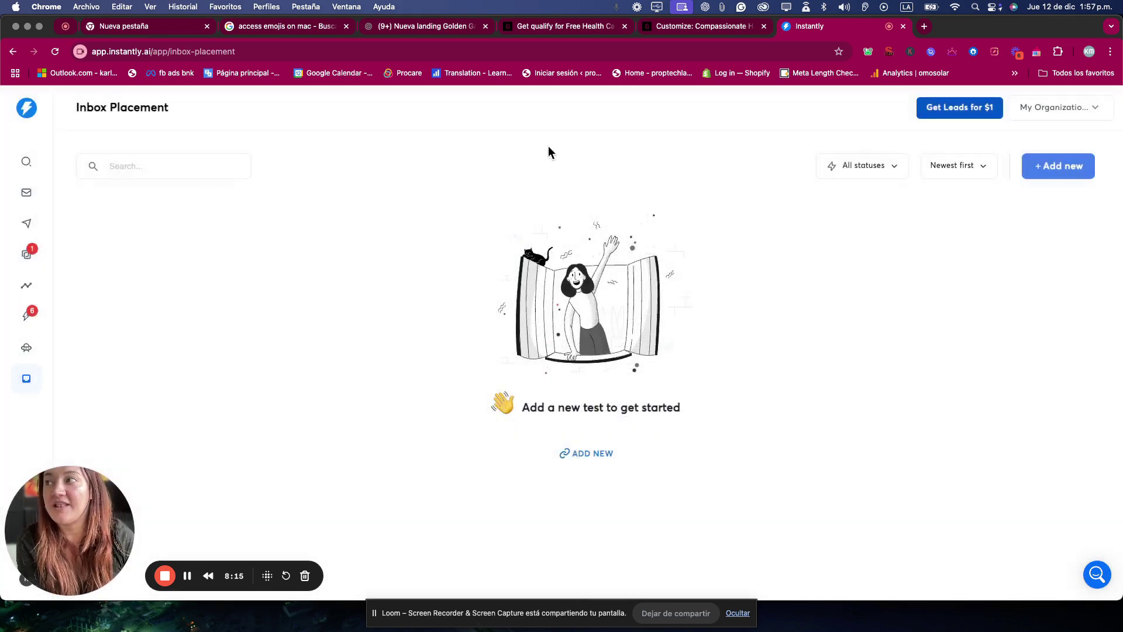
click(27, 161)
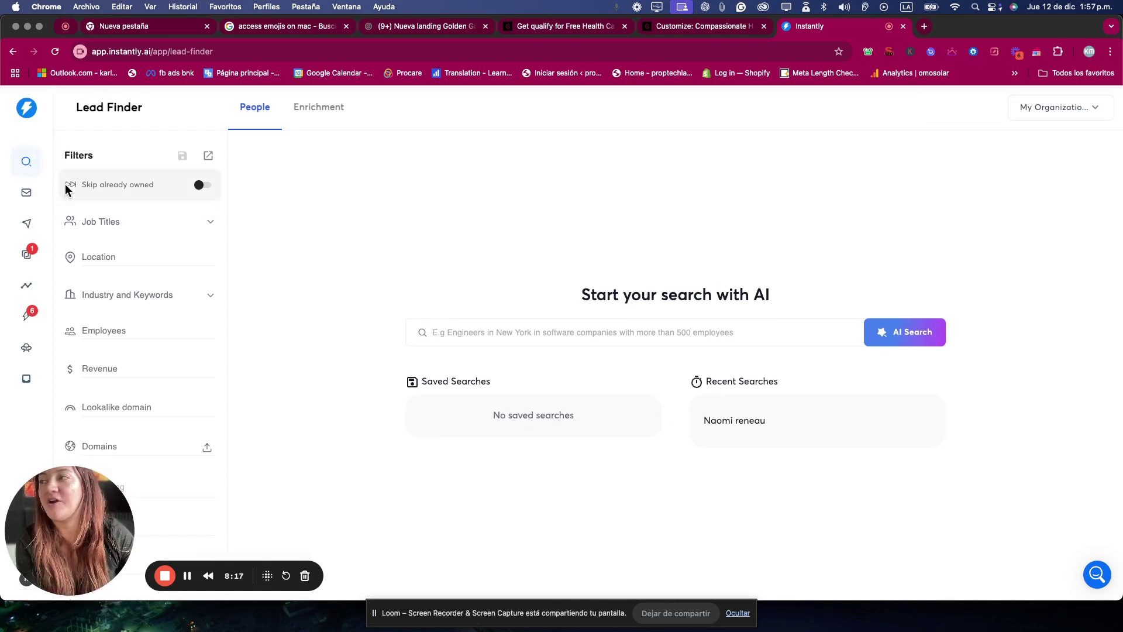
Run a Lead Finder AI search for 'owners of Medical centers'
click(669, 329)
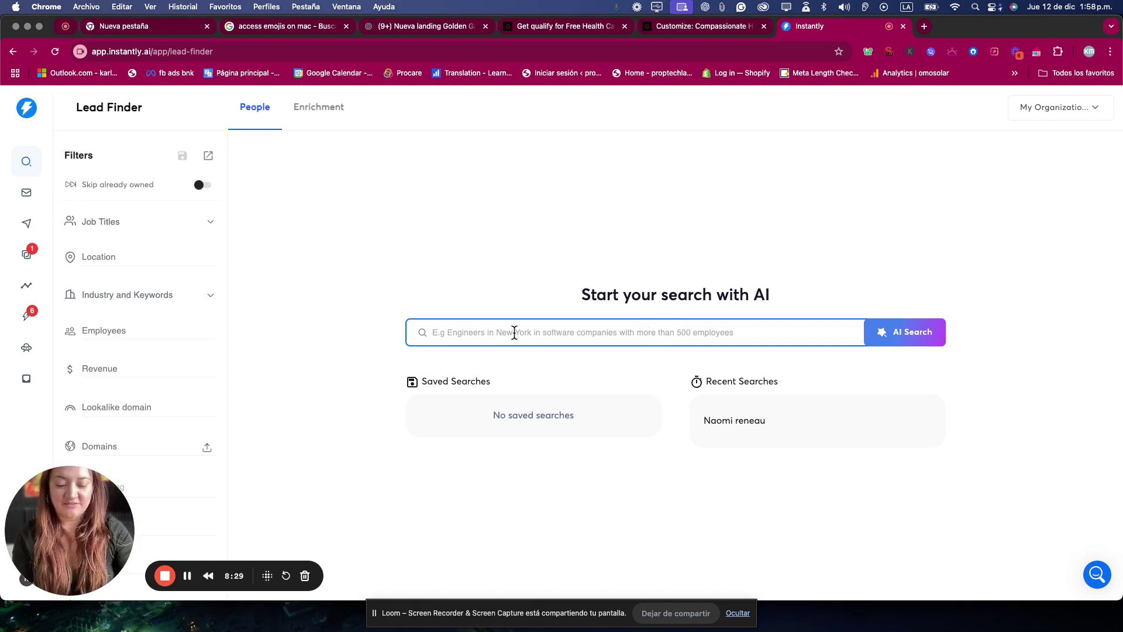
text(own)
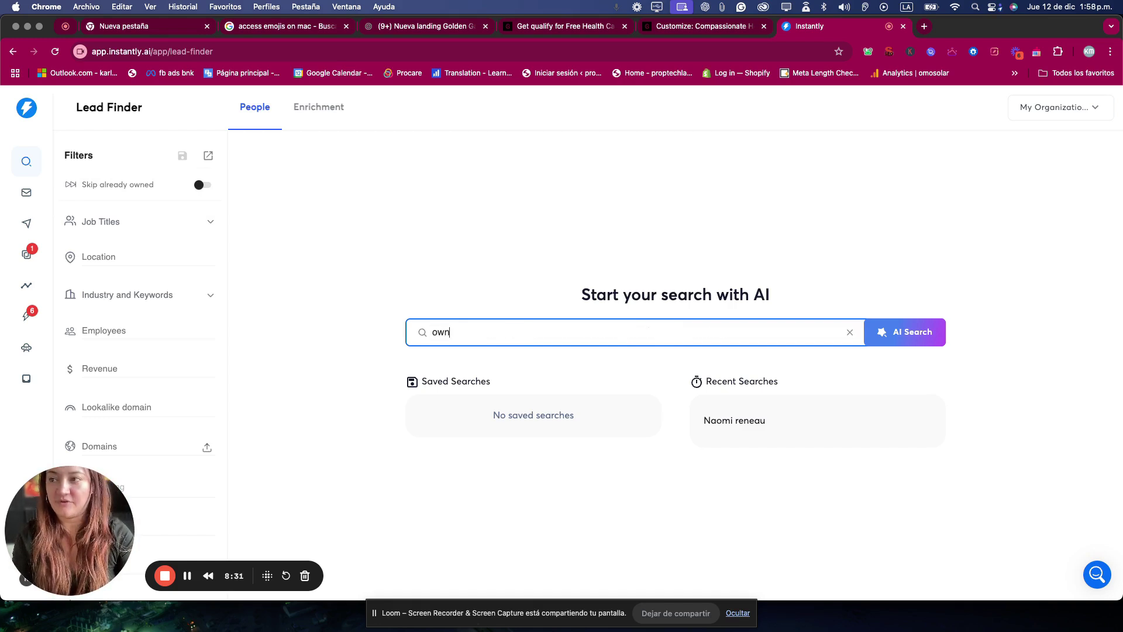
text(ers of M)
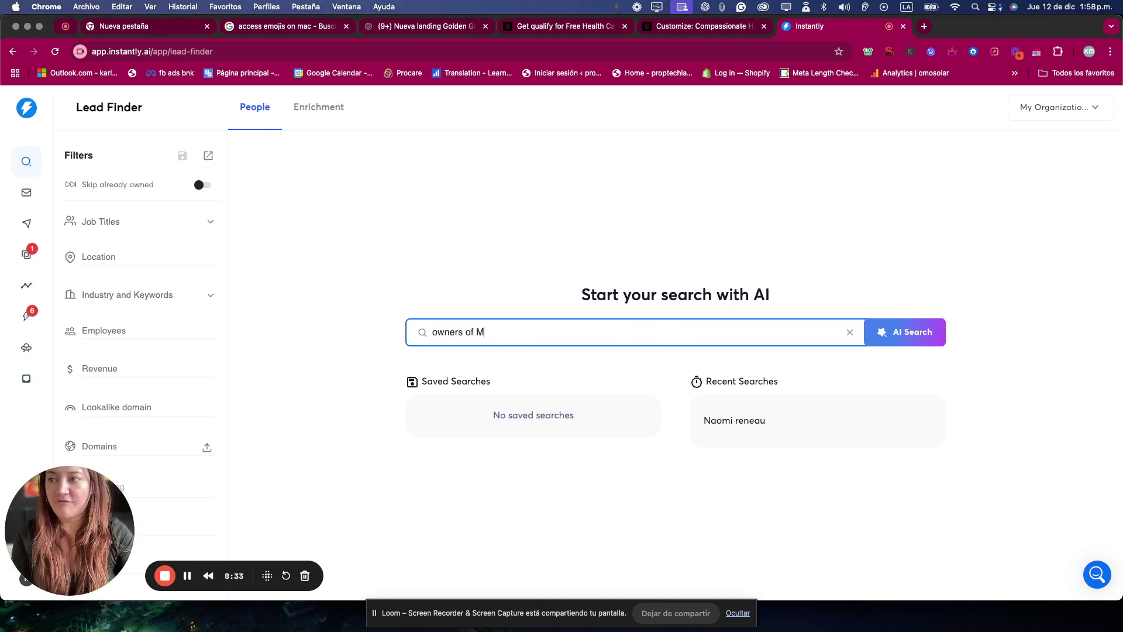
text(edical )
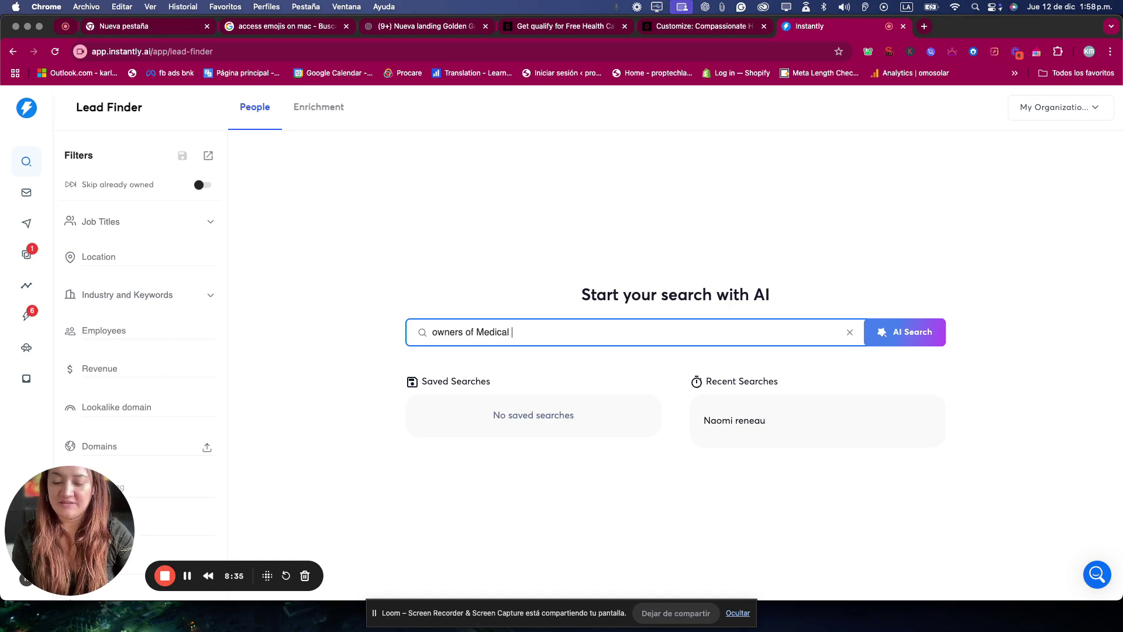
text(centers)
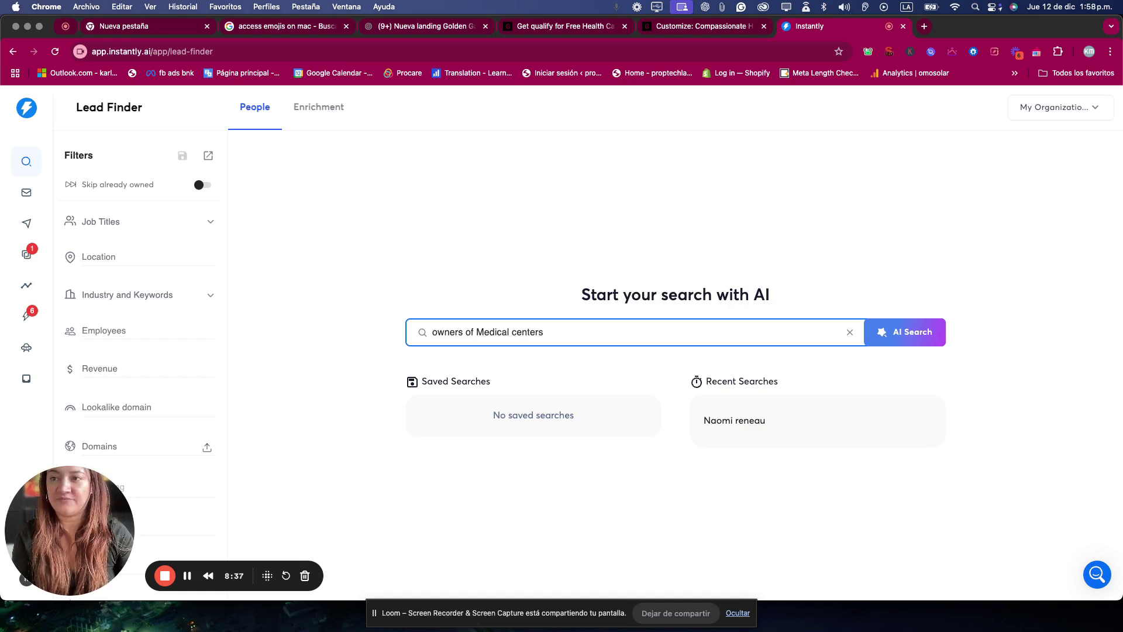
key(Return)
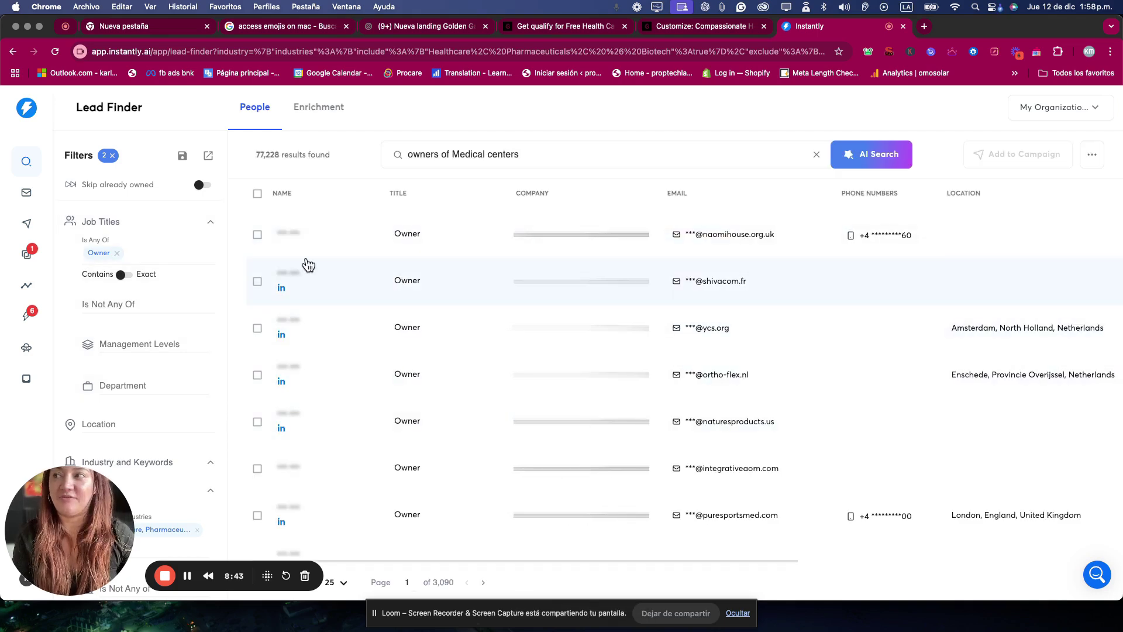
Scroll the 77,228 owner results, check the export options, and select all leads on the page
scroll(700, 289, down, 2)
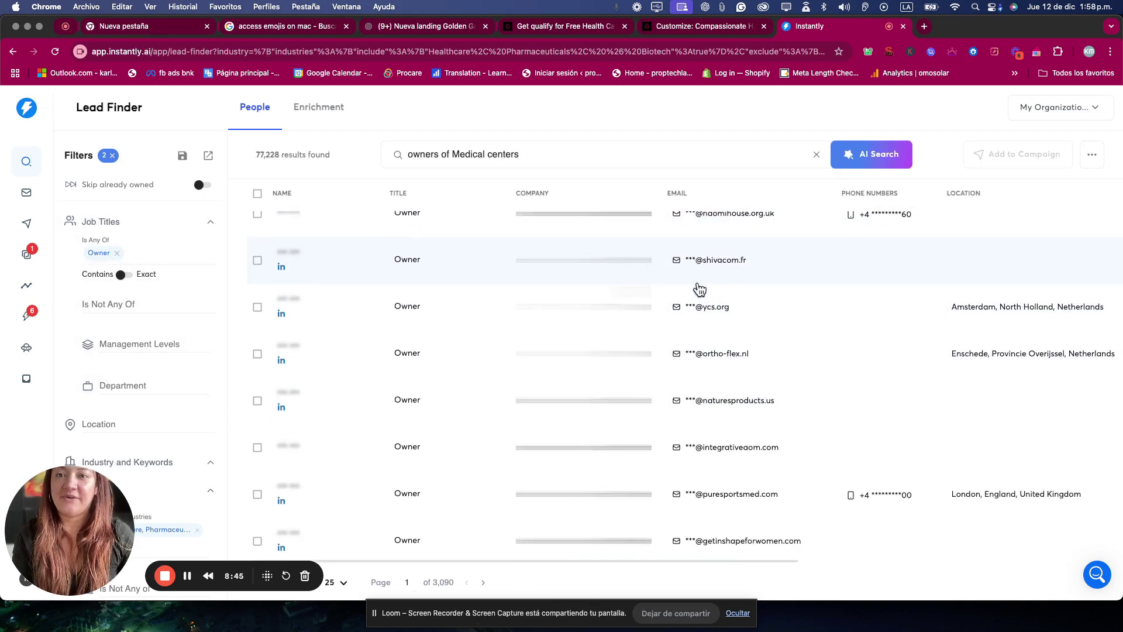
scroll(755, 284, down, 4)
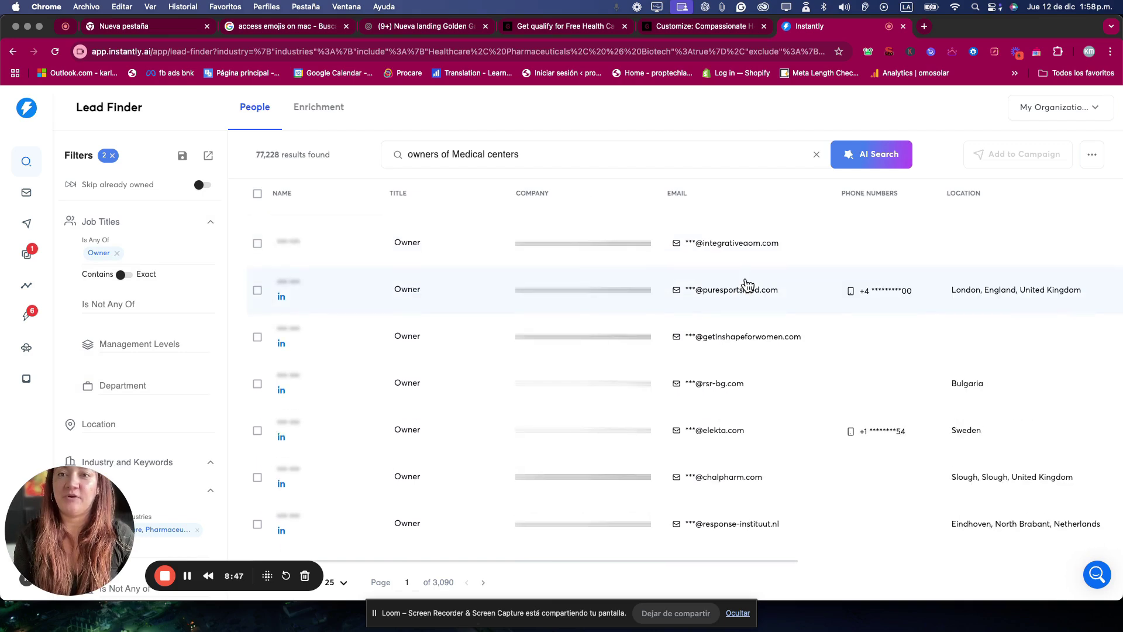
scroll(742, 291, down, 1)
scroll(725, 299, up, 5)
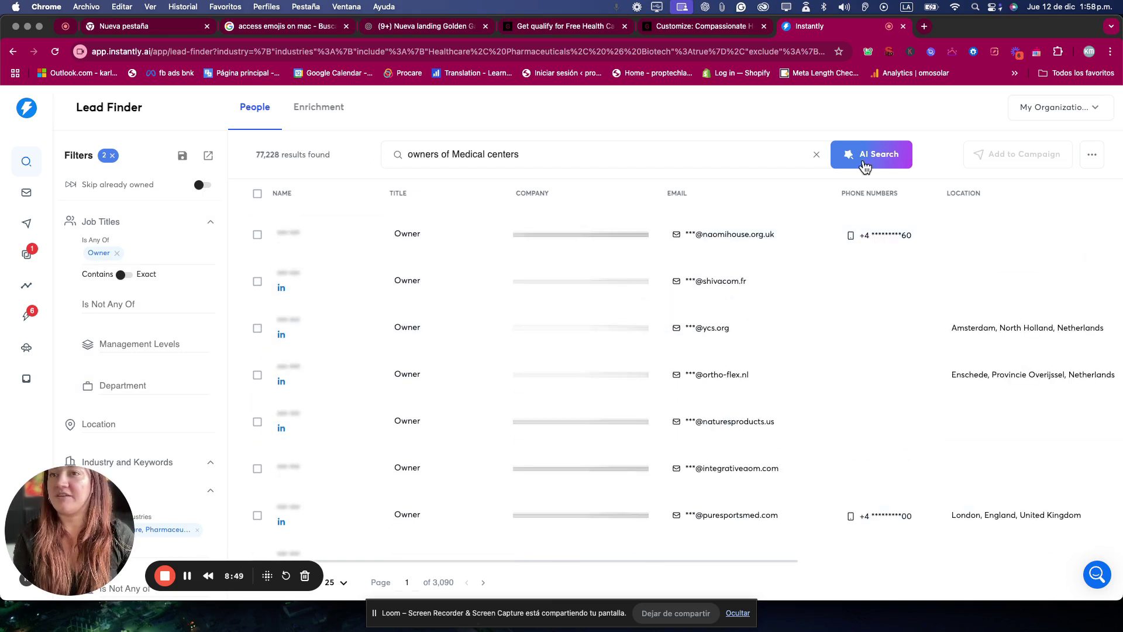
click(1091, 155)
click(637, 149)
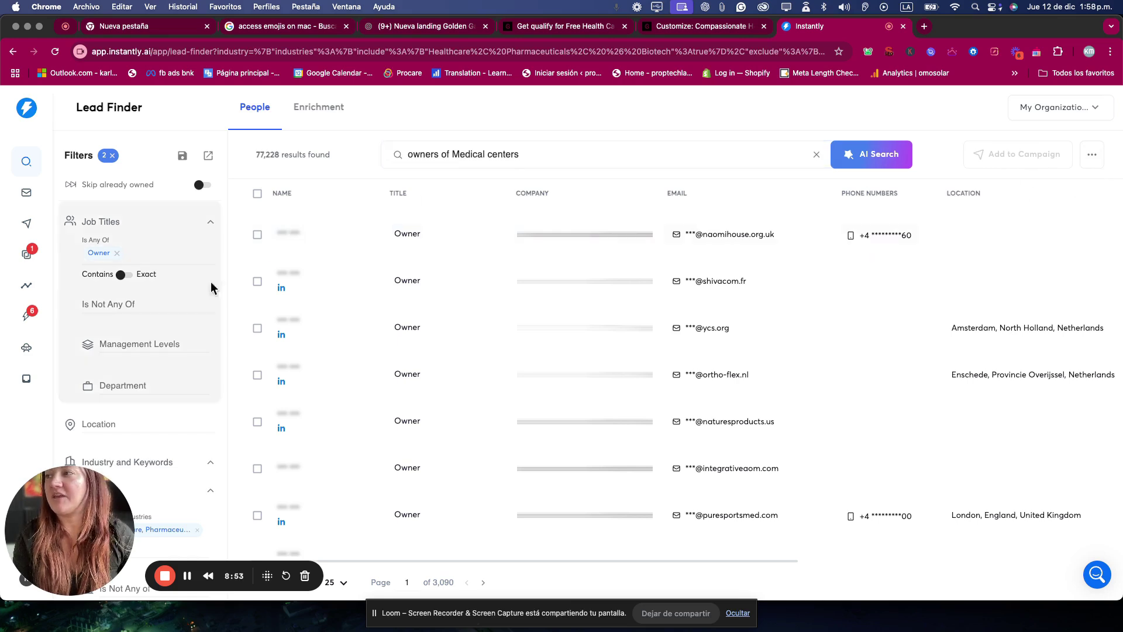
scroll(131, 326, down, 3)
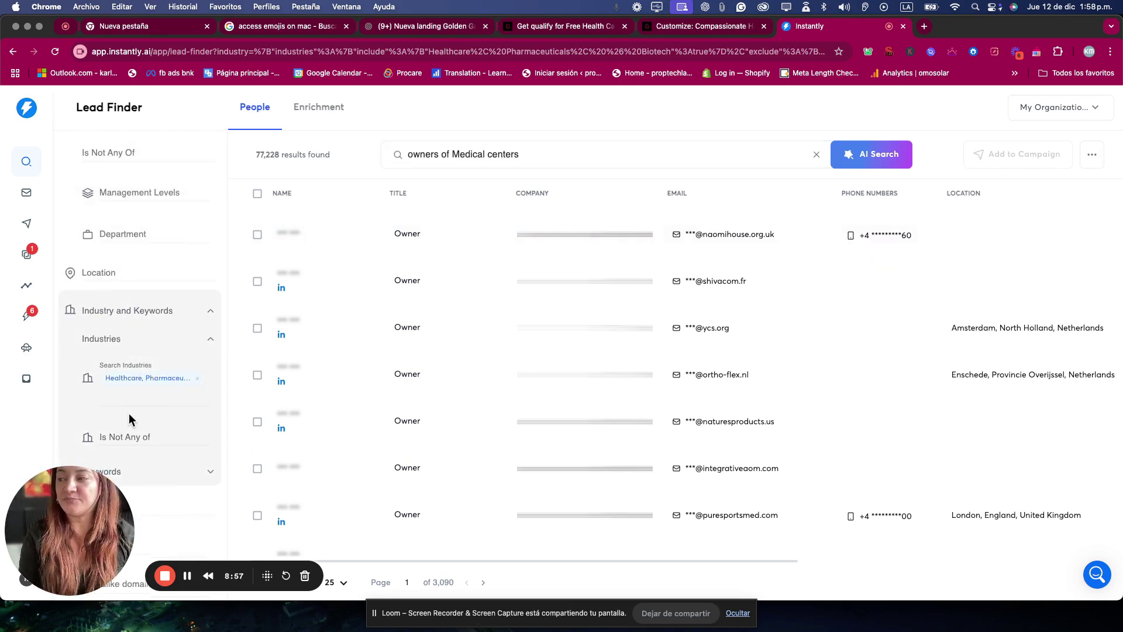
scroll(154, 413, down, 5)
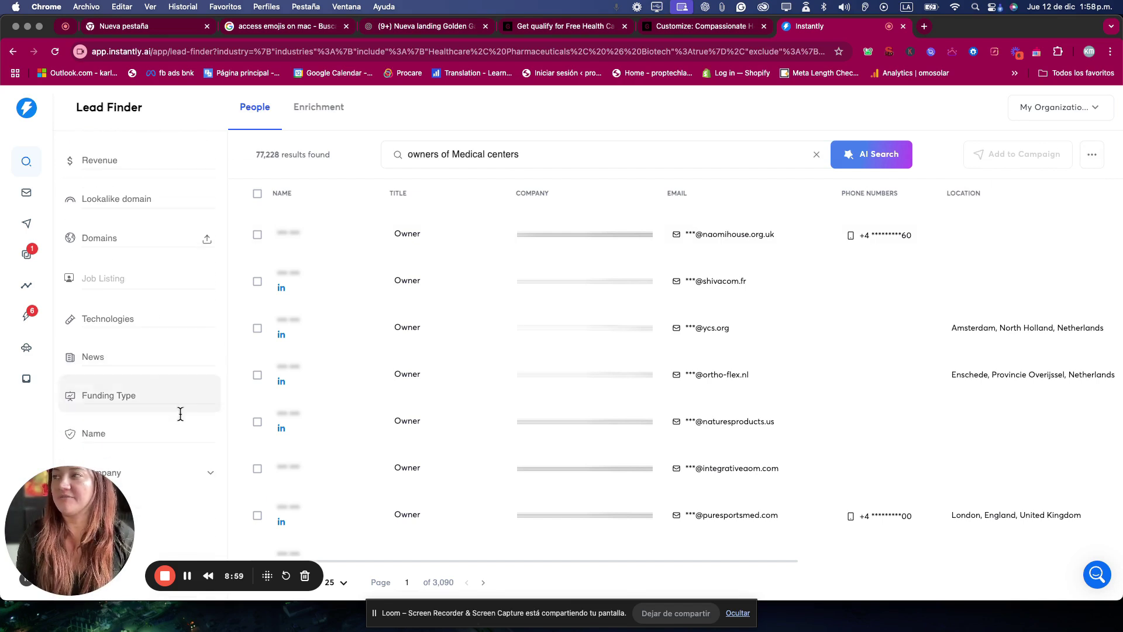
scroll(167, 381, down, 1)
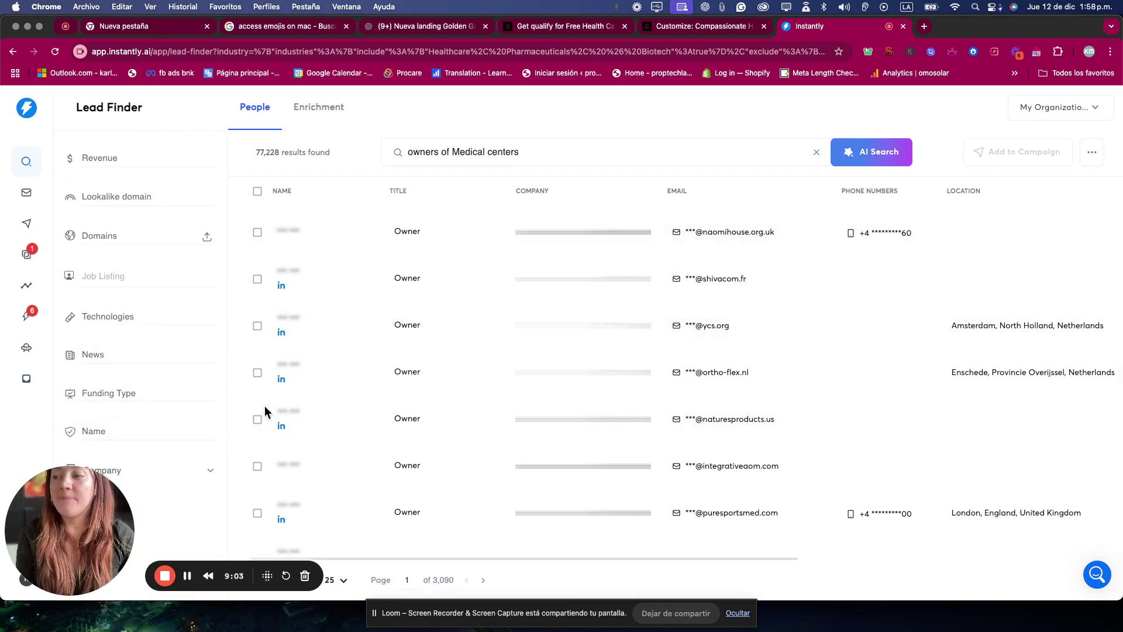
scroll(174, 309, up, 6)
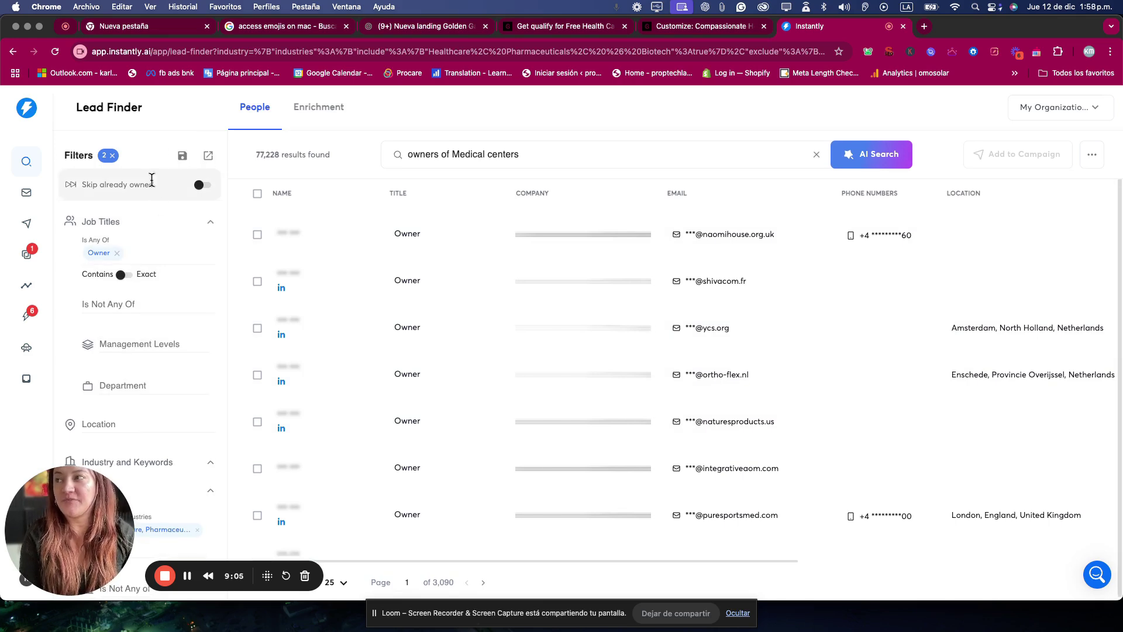
scroll(151, 374, down, 6)
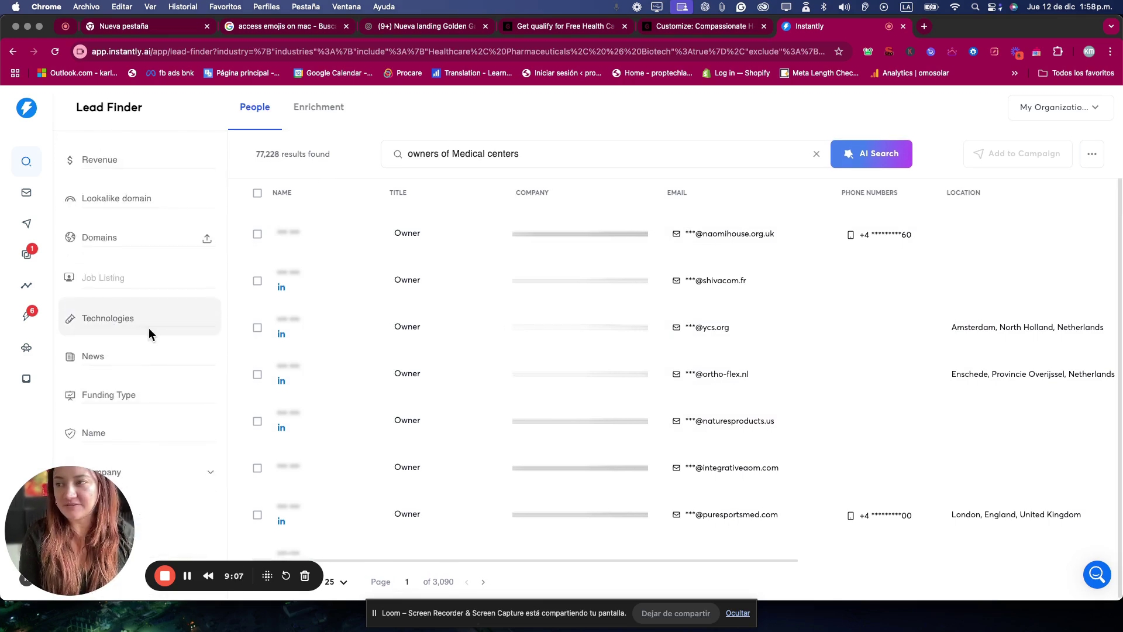
click(256, 194)
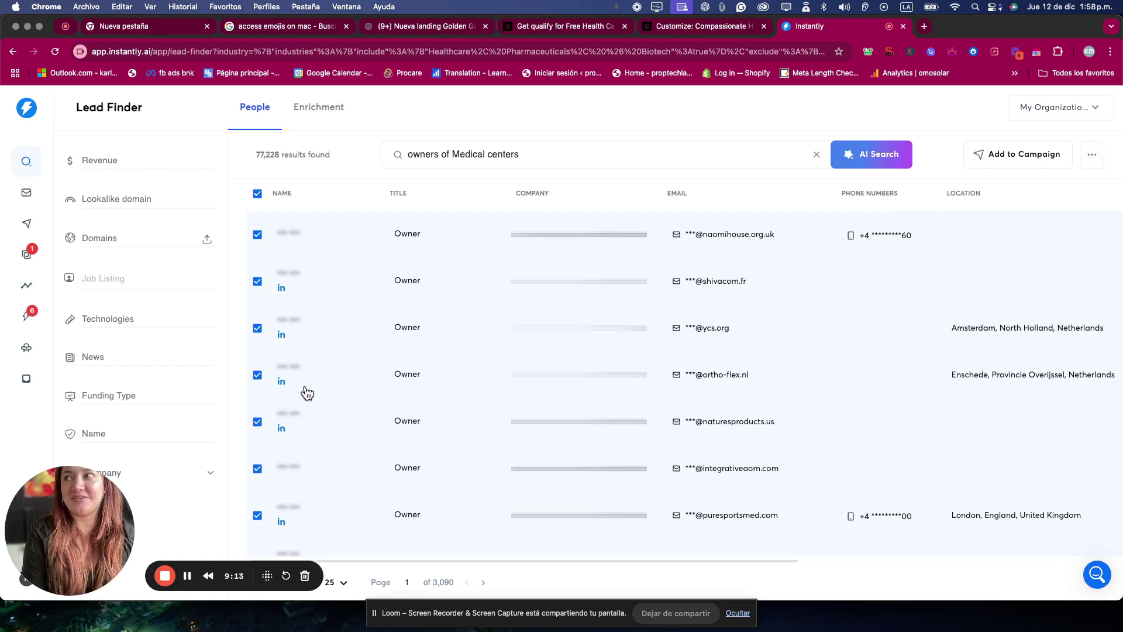
Load outscraper.com in a new tab and go to its Google Maps Scraper service page
click(926, 27)
text(ou)
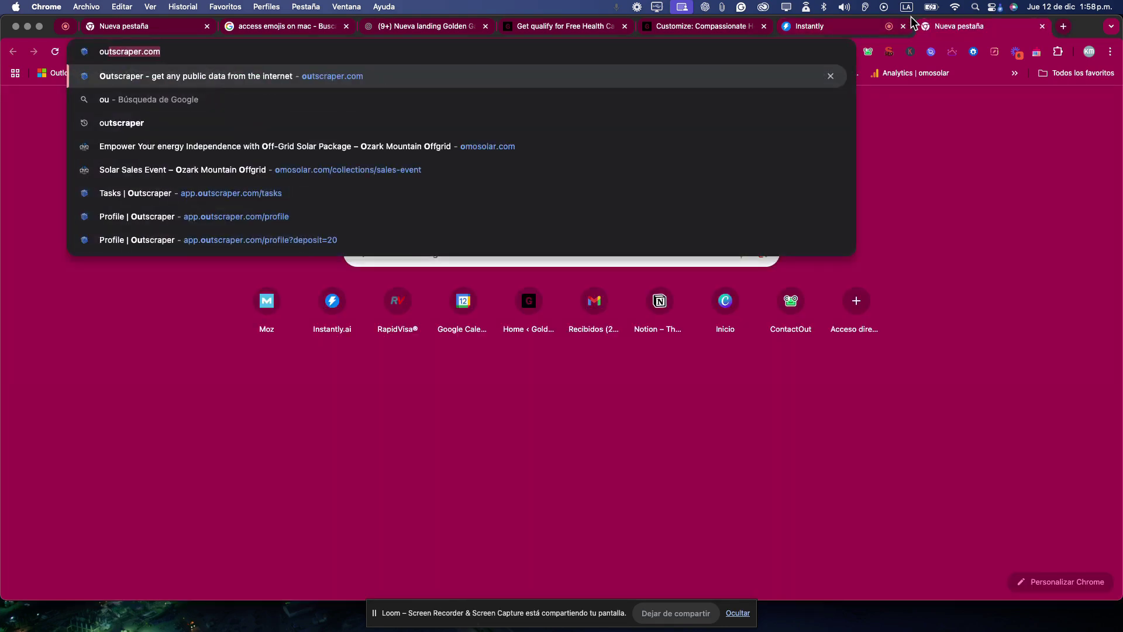
text(tscraper)
key(Return)
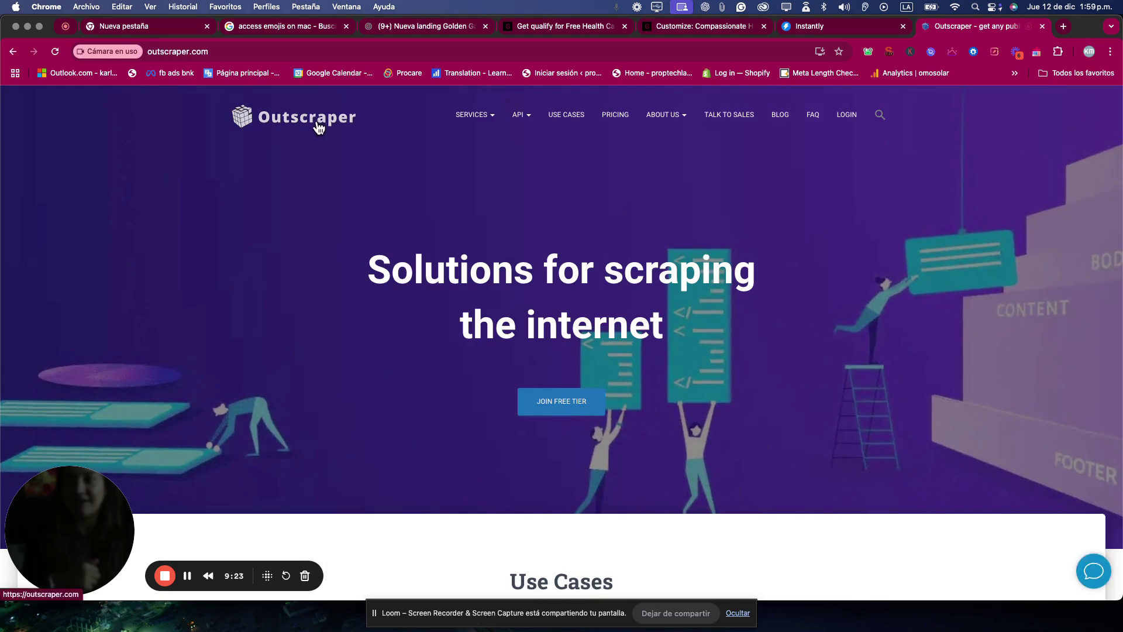
mouse_move(479, 115)
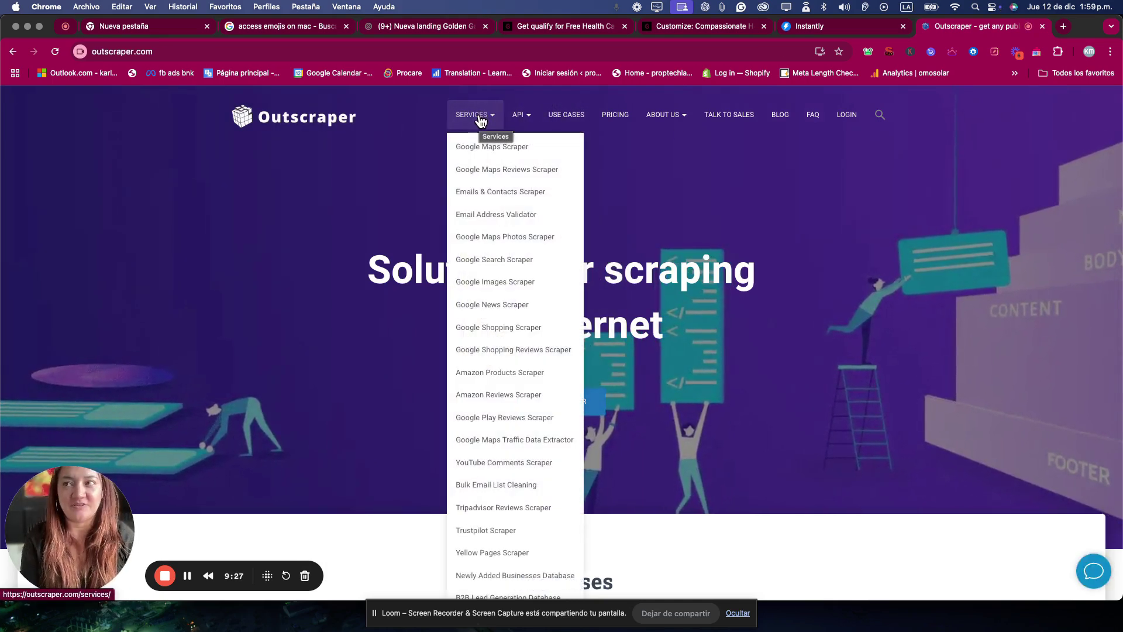
click(482, 148)
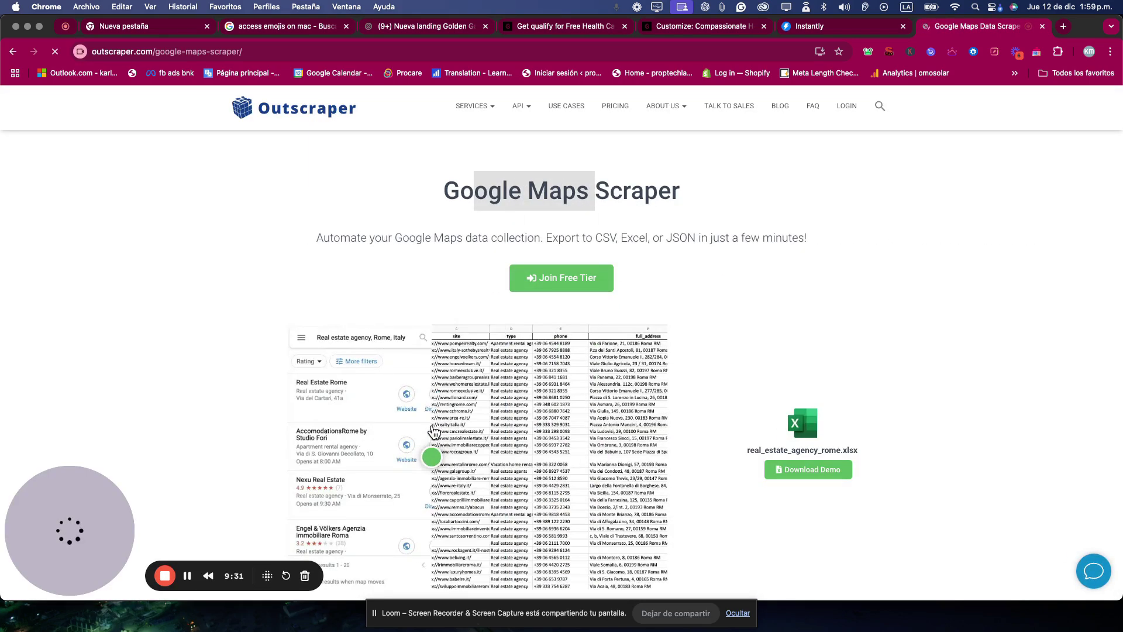
Review the scraper demo and pricing, dismiss the 10% special-offer popup, and bring up Services
scroll(551, 420, down, 5)
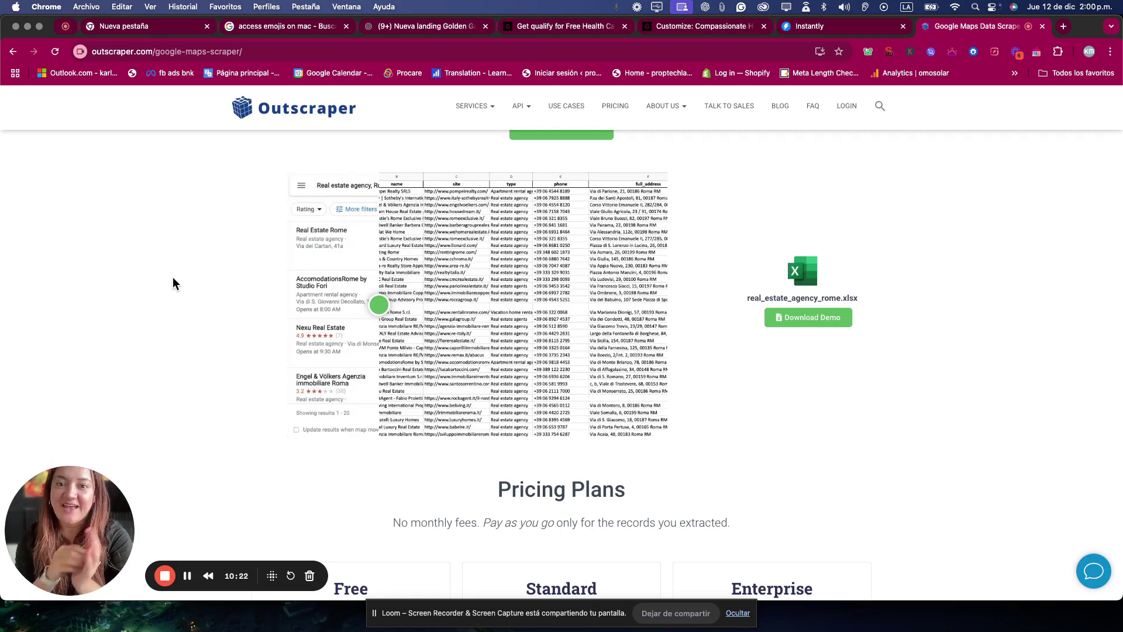
scroll(173, 278, down, 15)
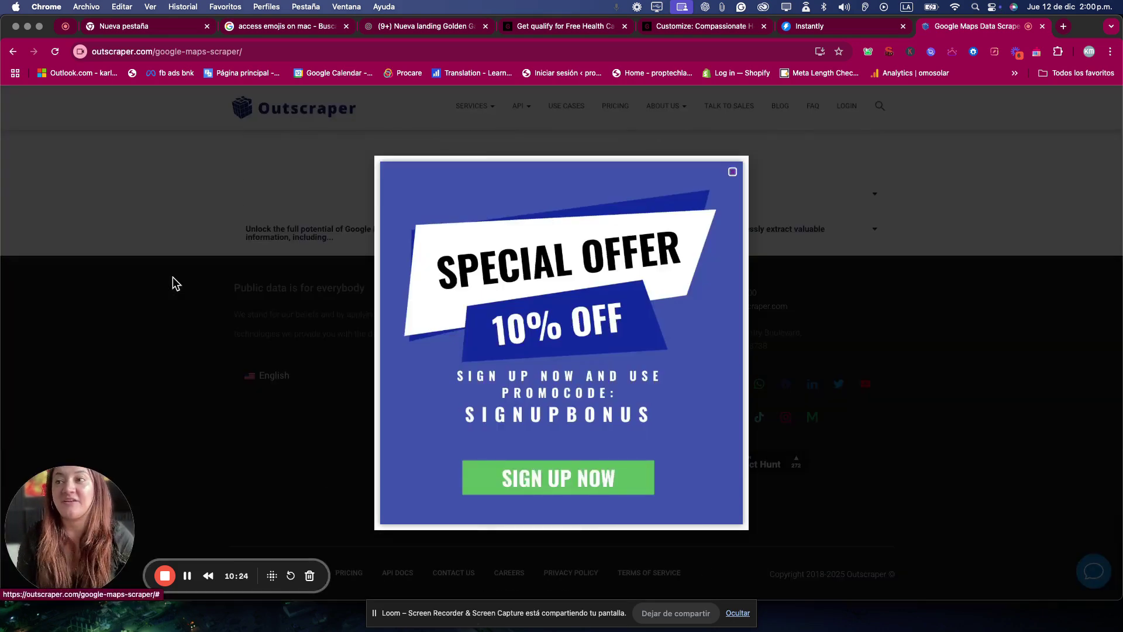
click(732, 172)
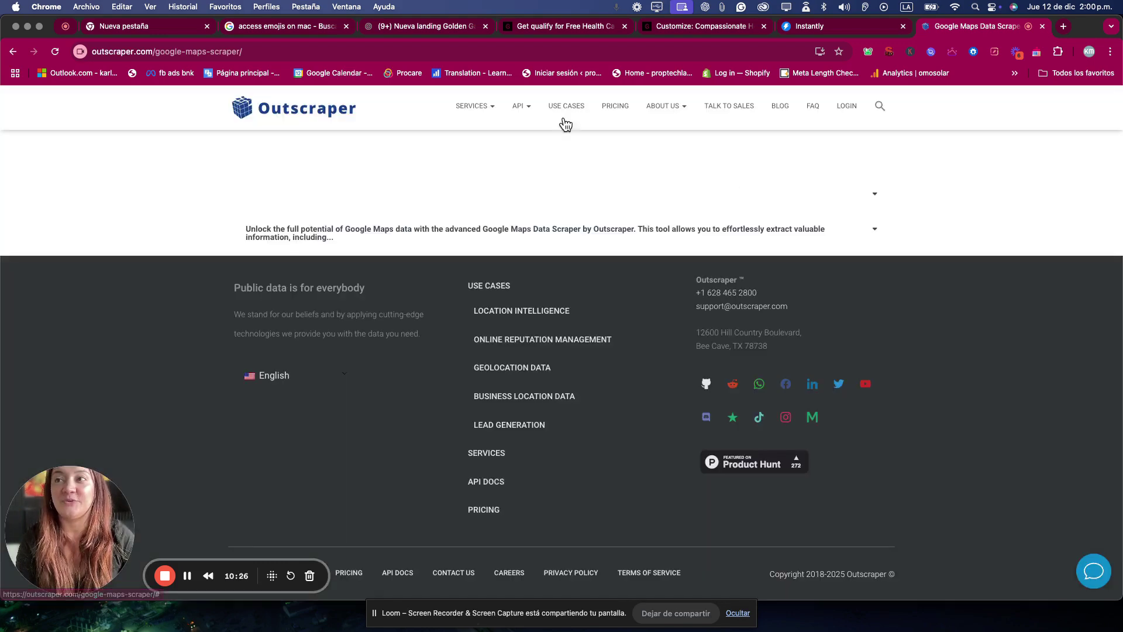
mouse_move(486, 115)
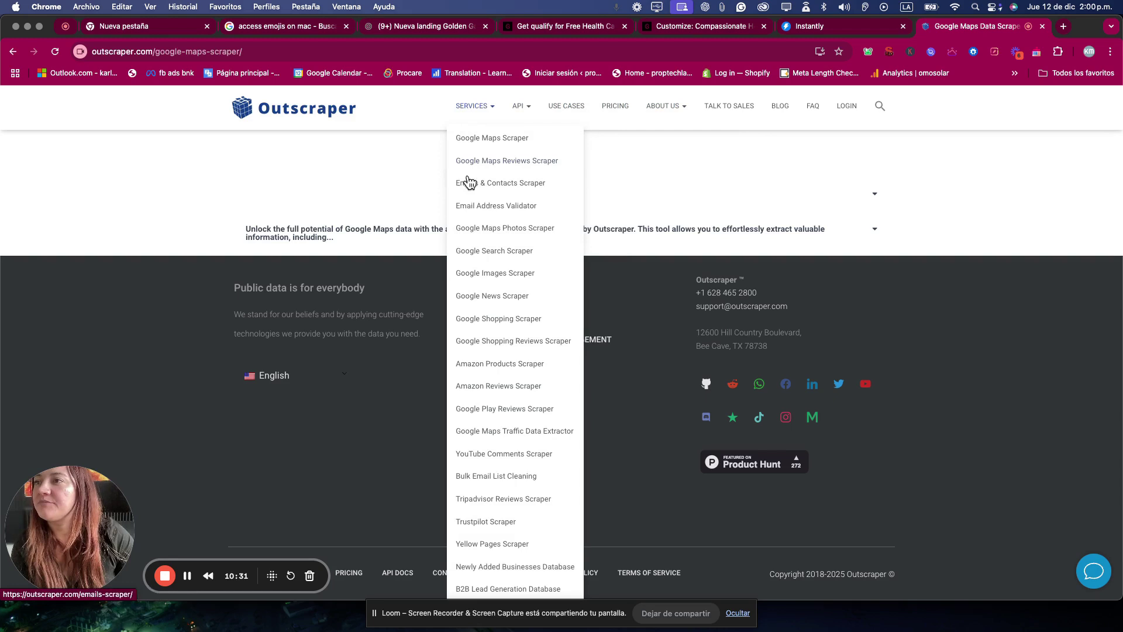
View the Email Address Validator page, then return to the Instantly tab with 77,228 medical-center owner leads
click(479, 206)
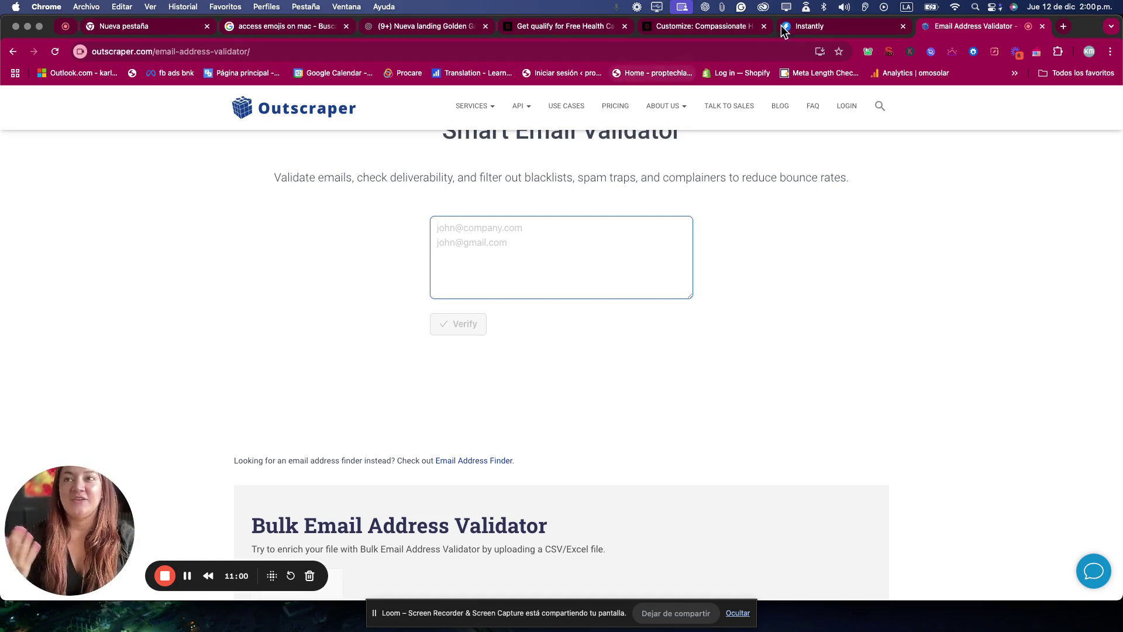
click(818, 28)
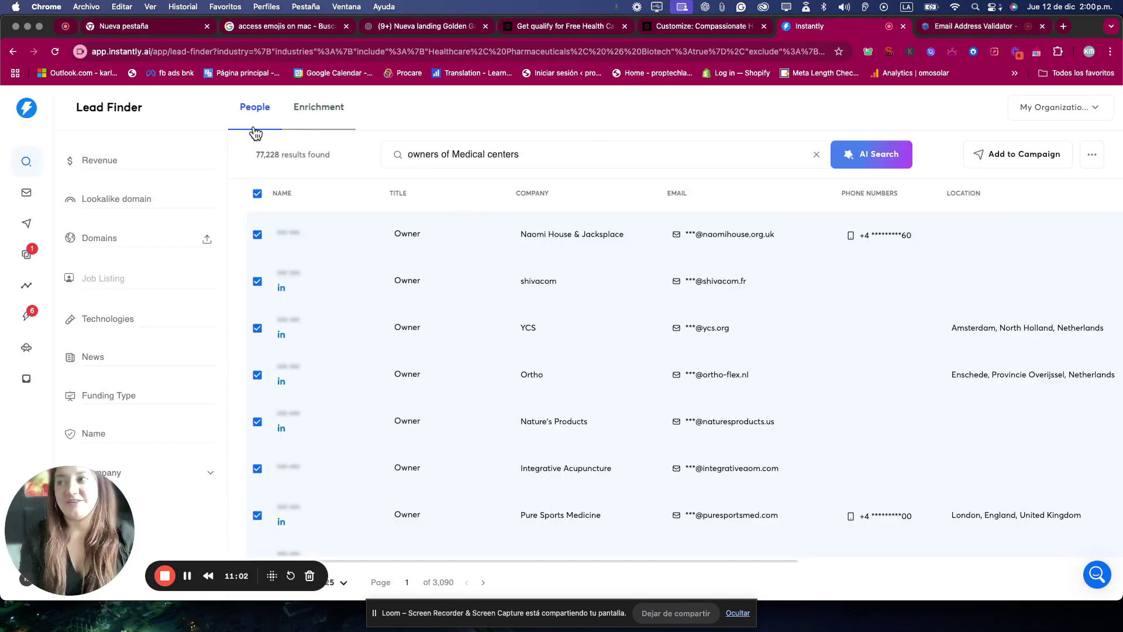
Show the Email Accounts list with three sending accounts at 0%, 100% and 95% health
click(26, 193)
click(27, 193)
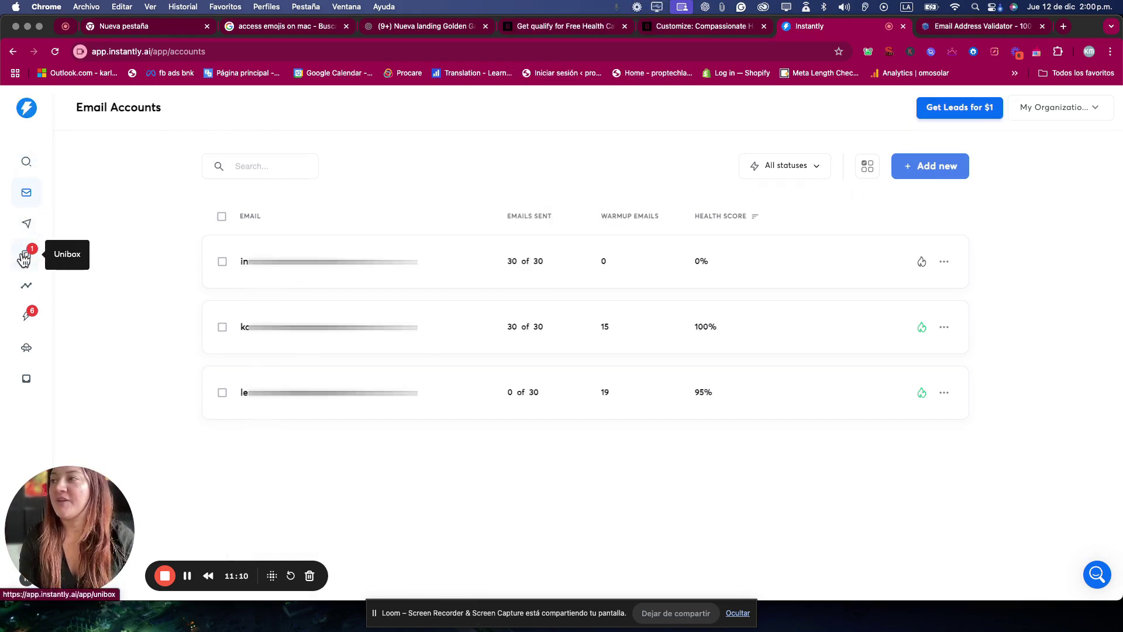
click(24, 227)
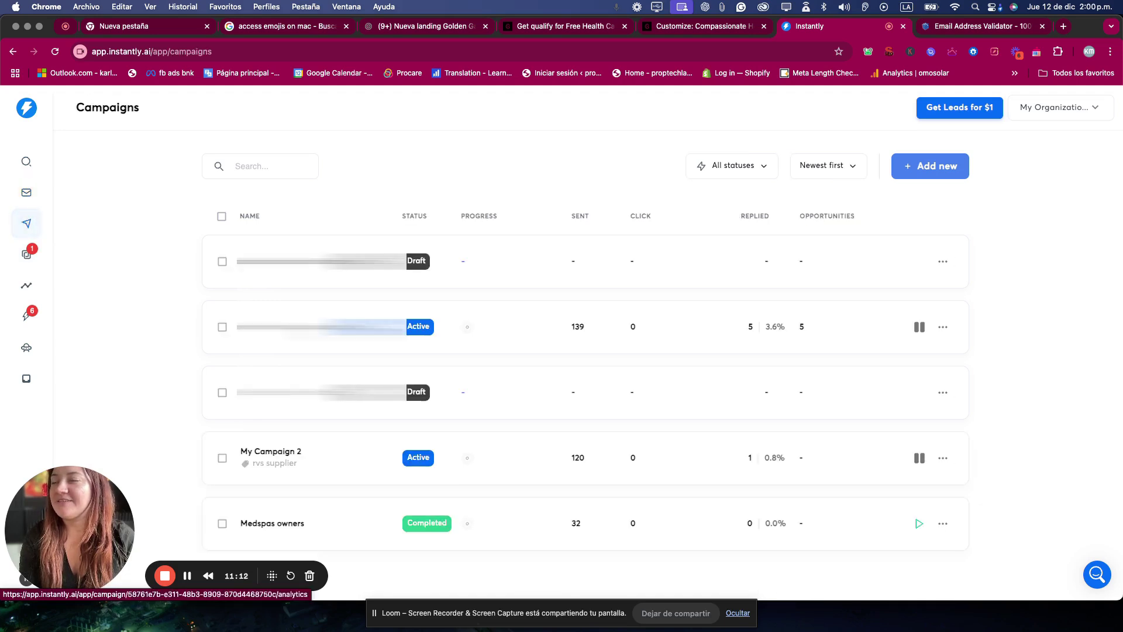